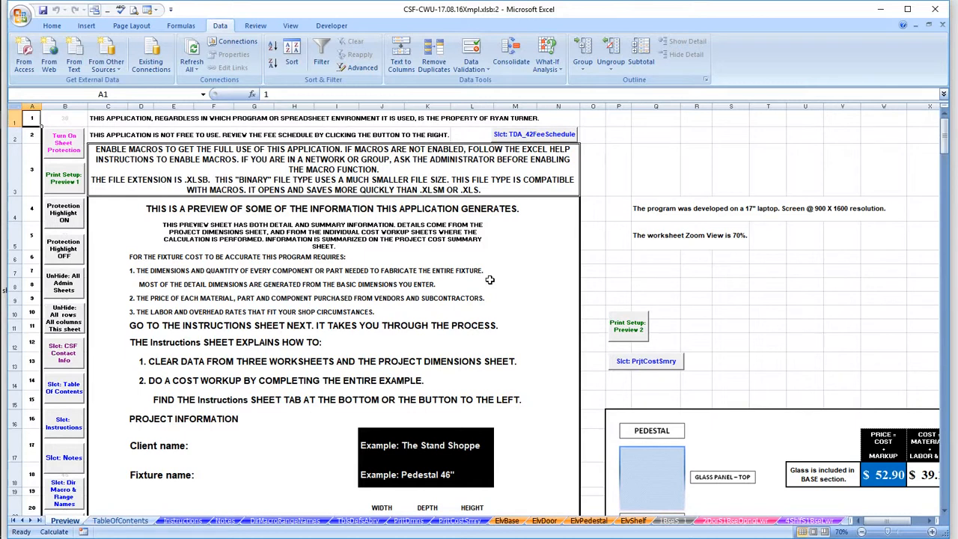
# - Review the project, cost and price information on the Preview sheet
pyautogui.scroll(-14, 490, 279)
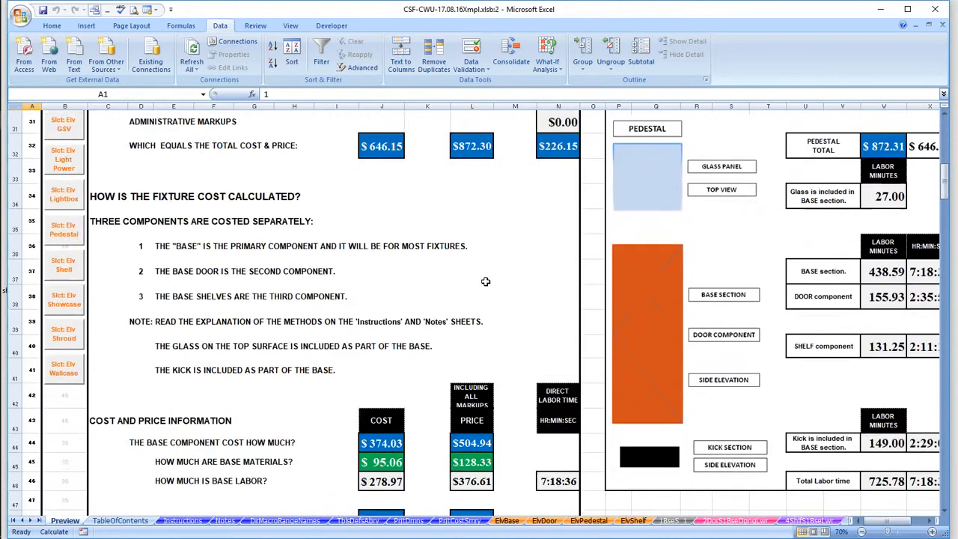
pyautogui.scroll(5, 481, 282)
pyautogui.scroll(9, 486, 277)
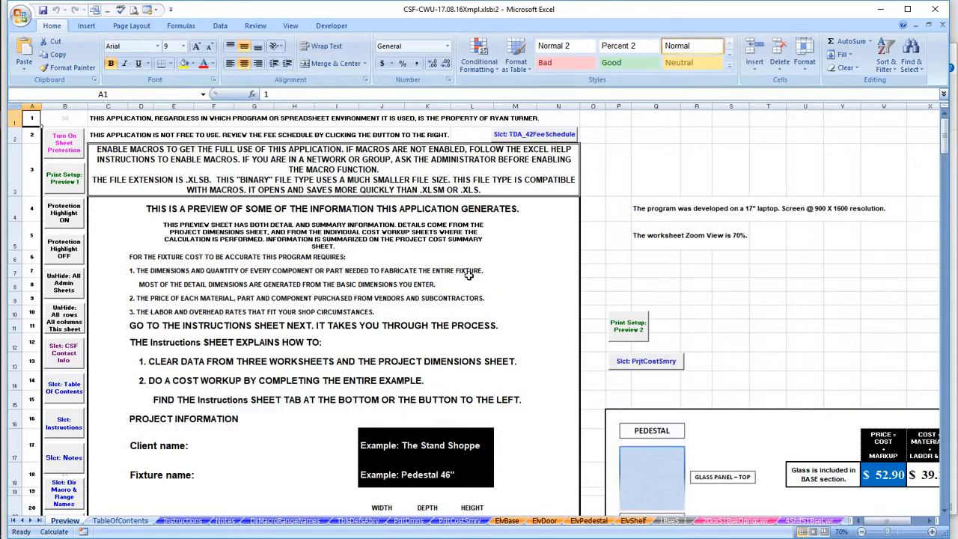
# - Look through the PrjtDmns, ElvPedestal, 1BseS_1, 2DorS1BseOpngLwr and 4ShlfS1BseLwr sheets
pyautogui.click(411, 523)
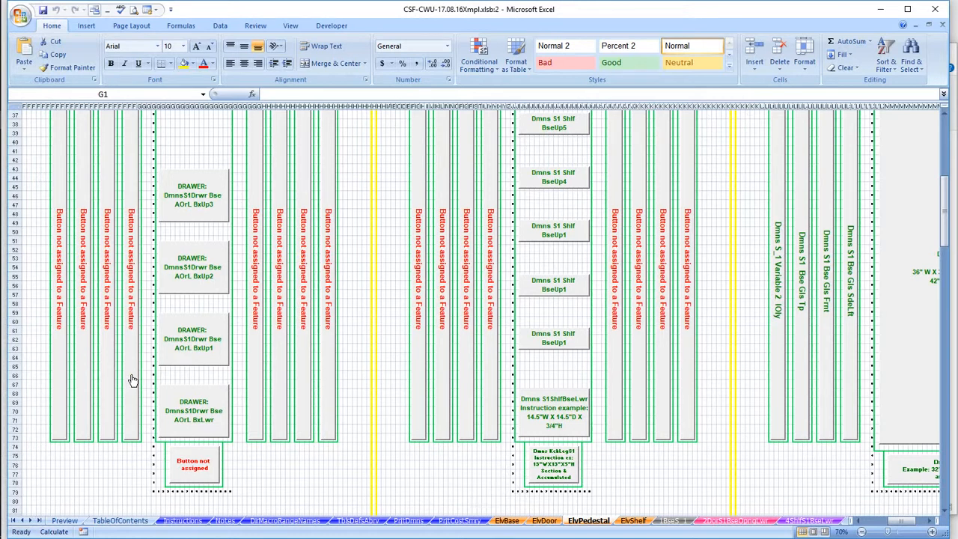
pyautogui.click(669, 520)
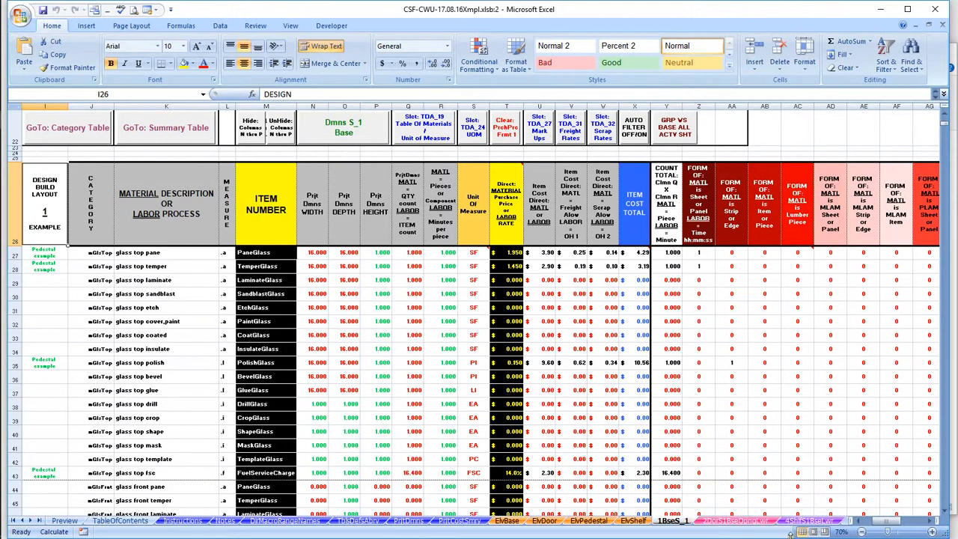
pyautogui.click(735, 521)
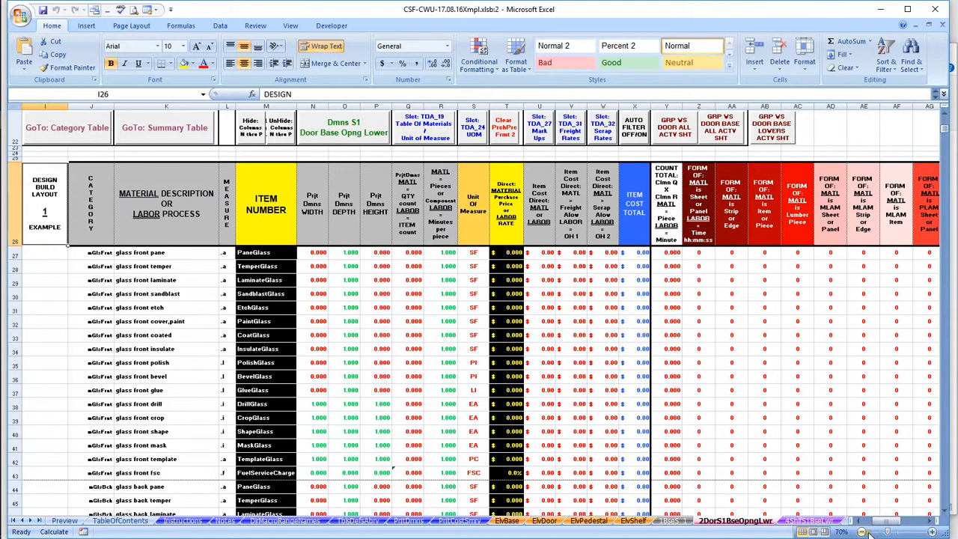
pyautogui.click(820, 521)
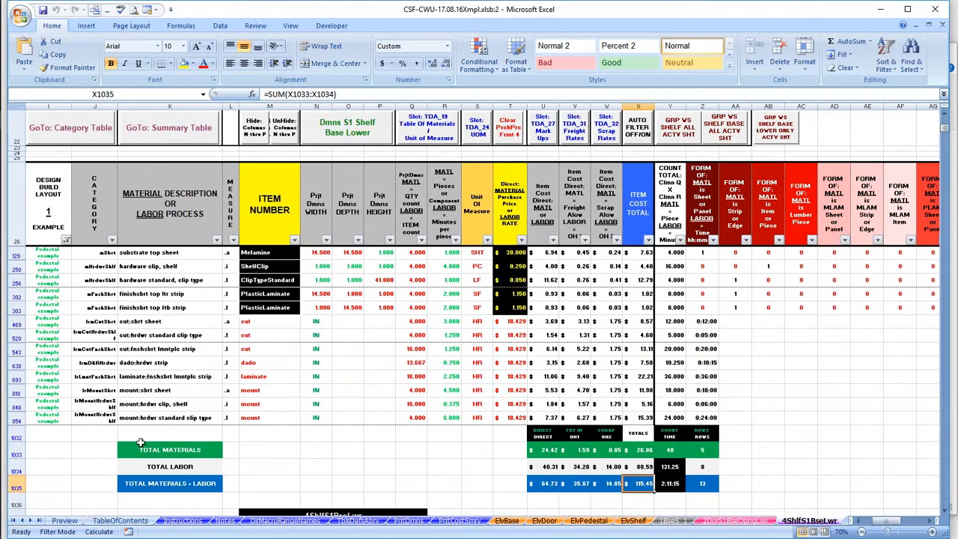
# - Return to the Preview sheet and examine its sheet-selection buttons alongside the cost details
pyautogui.click(66, 520)
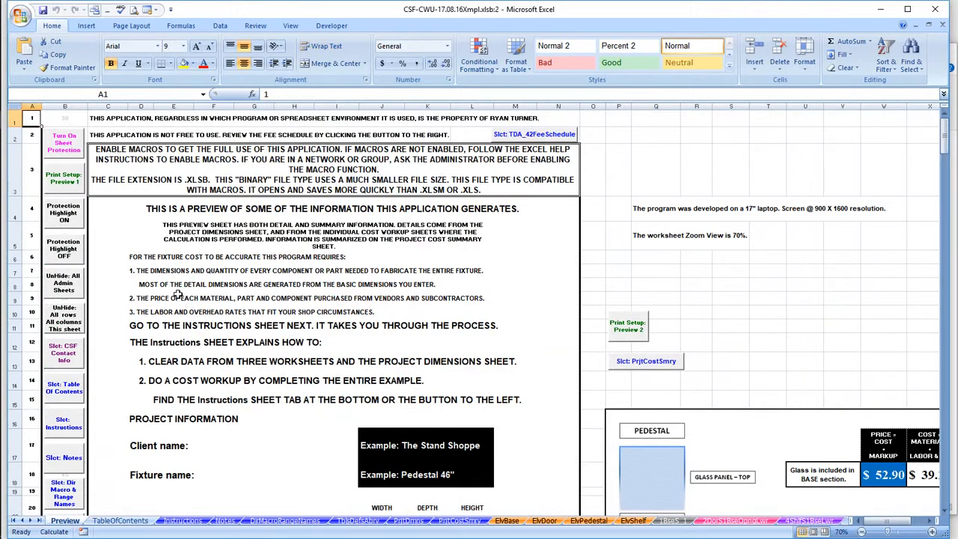
pyautogui.scroll(-2, 74, 461)
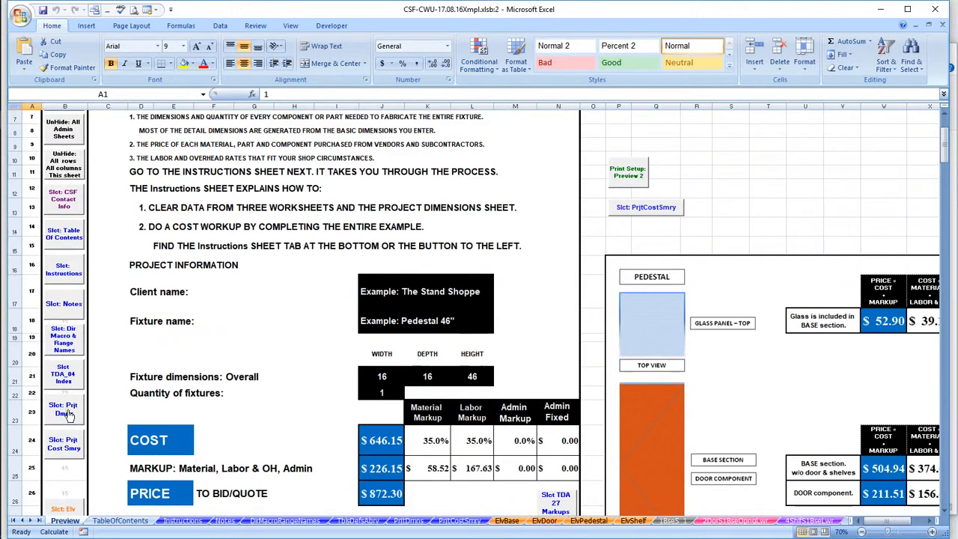
pyautogui.scroll(-5, 59, 434)
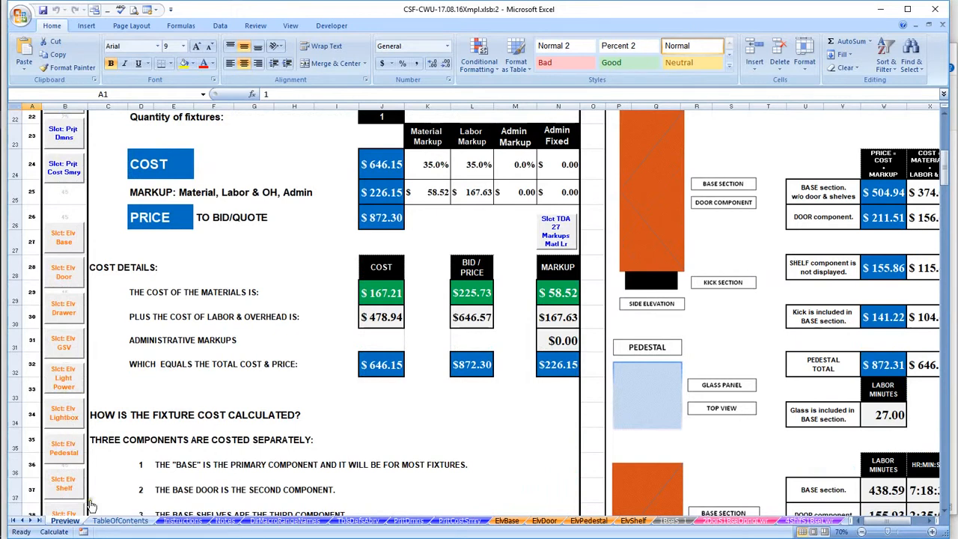
pyautogui.moveTo(3, 457)
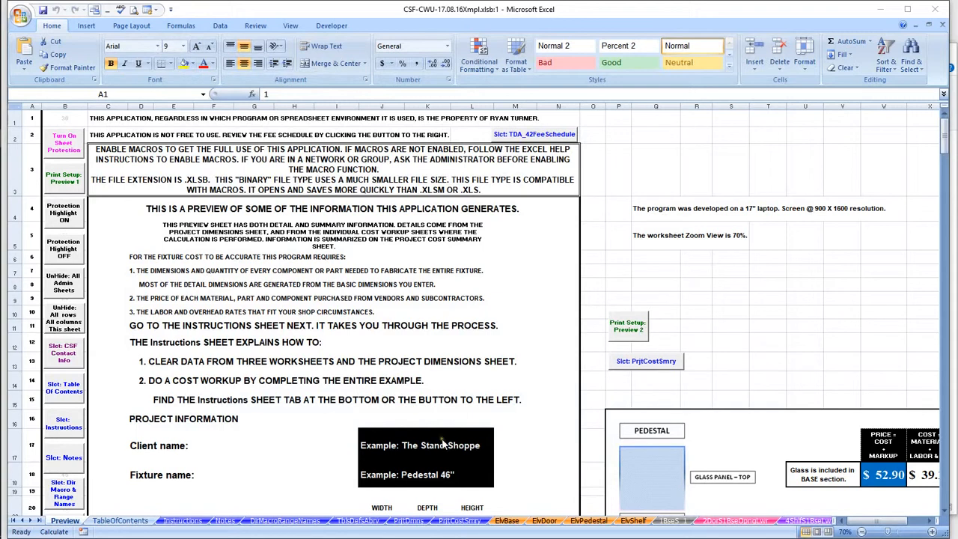
# - Open the PrjtDmns sheet and examine the listed base, kick, glass, door and shelf dimensions
pyautogui.click(401, 522)
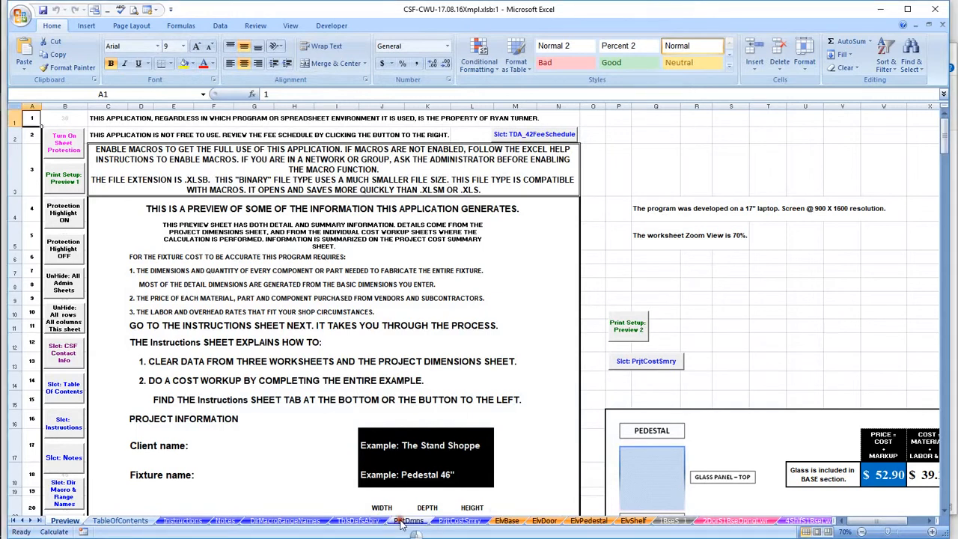
pyautogui.click(396, 525)
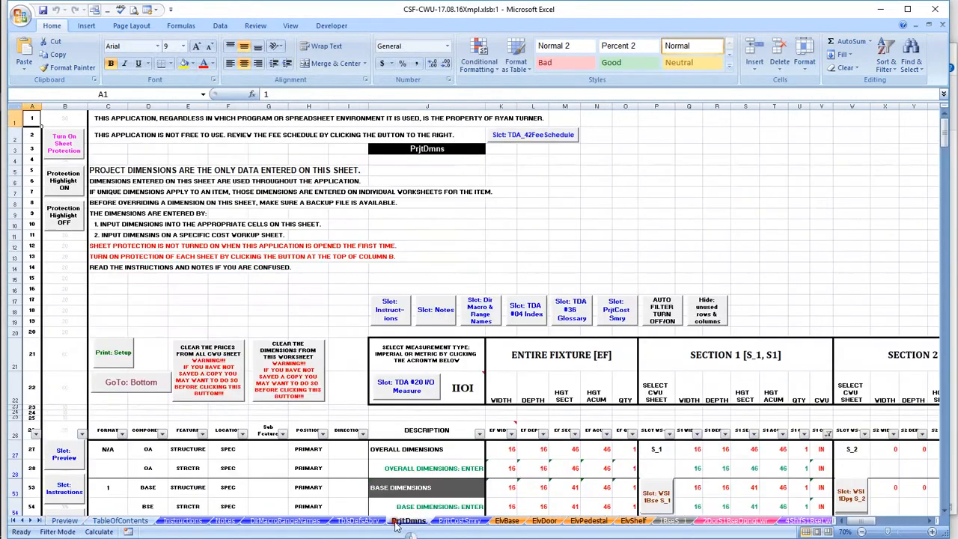
pyautogui.scroll(-7, 640, 310)
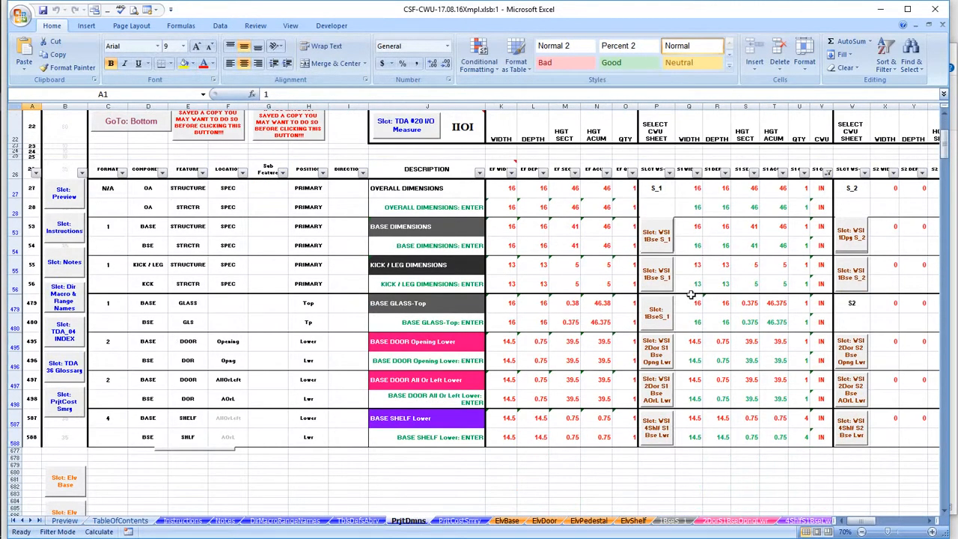
# - Look through the base, door and shelf cost workup sheets and return to the Preview sheet
pyautogui.click(672, 520)
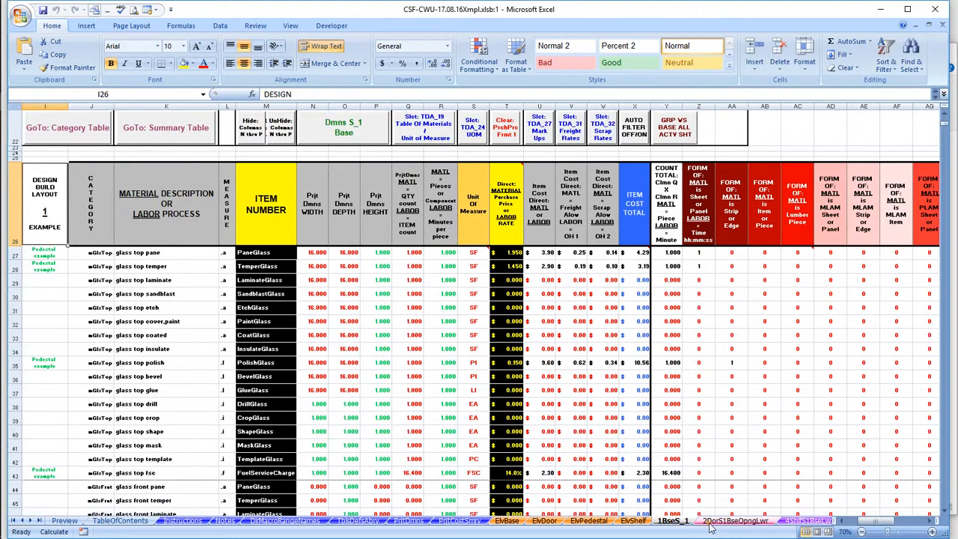
pyautogui.click(711, 521)
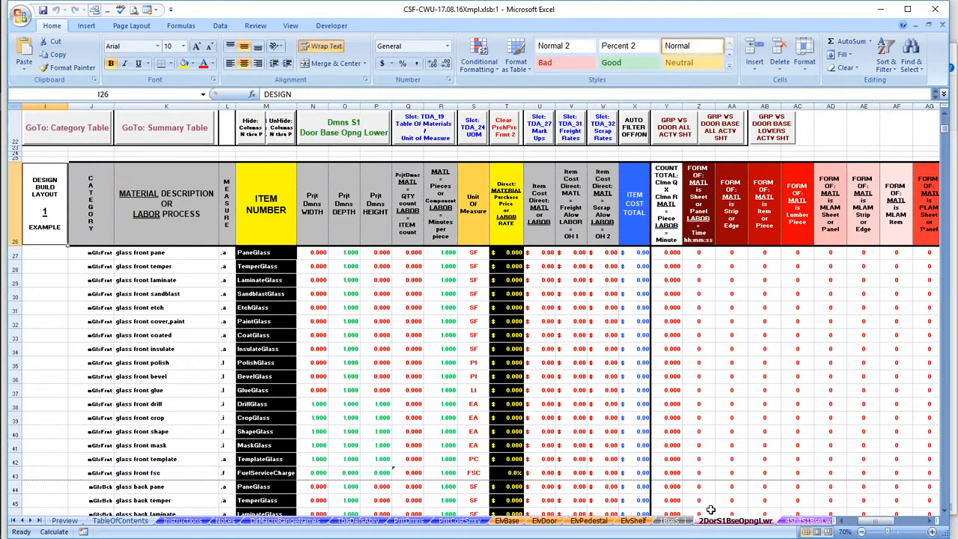
pyautogui.click(806, 522)
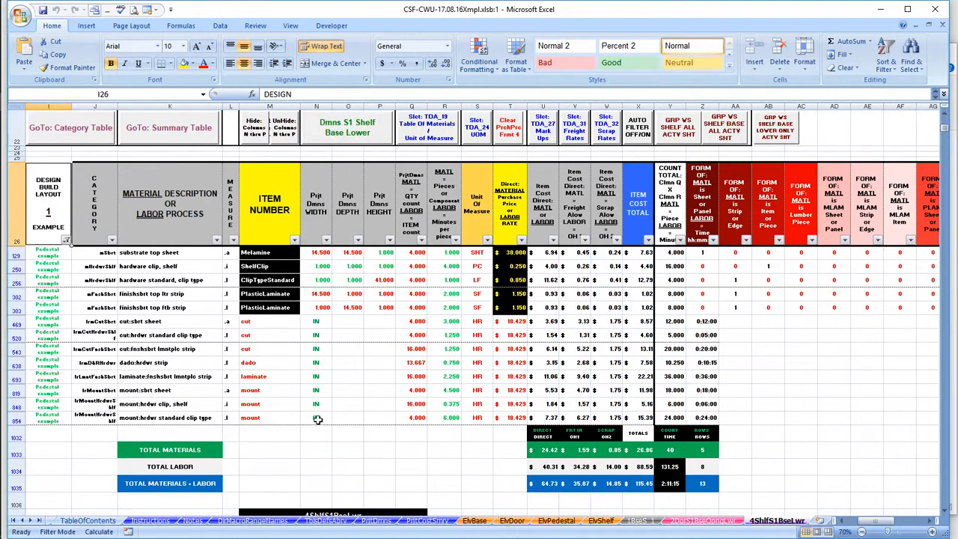
pyautogui.click(13, 520)
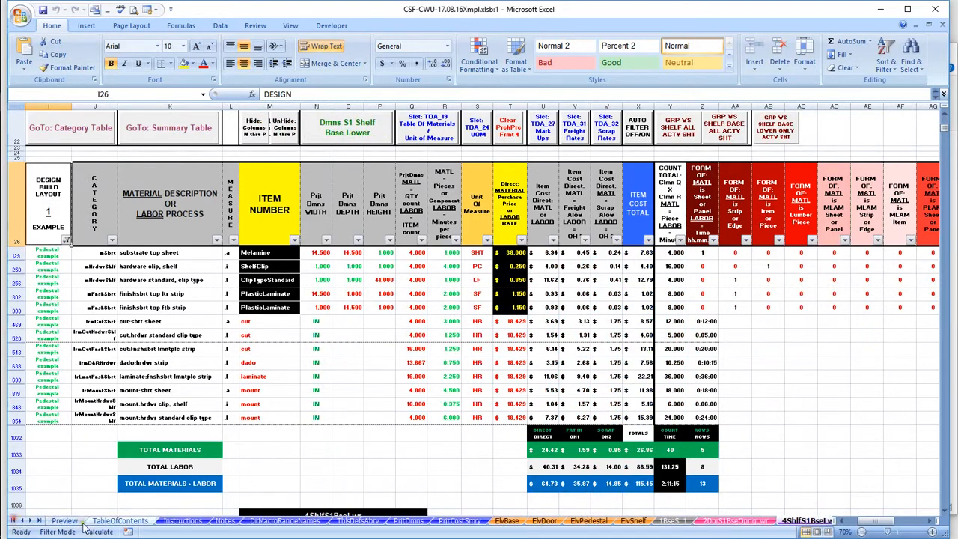
pyautogui.click(65, 520)
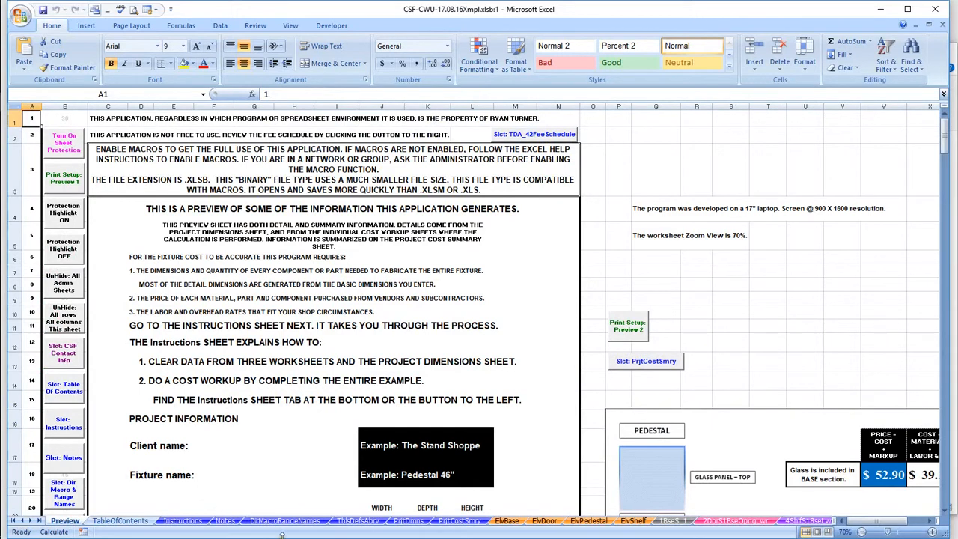
# - Revisit PrjtDmns and examine the base, kick, door, drawer and shelf buttons in the ElvPedestal elevations
pyautogui.click(409, 520)
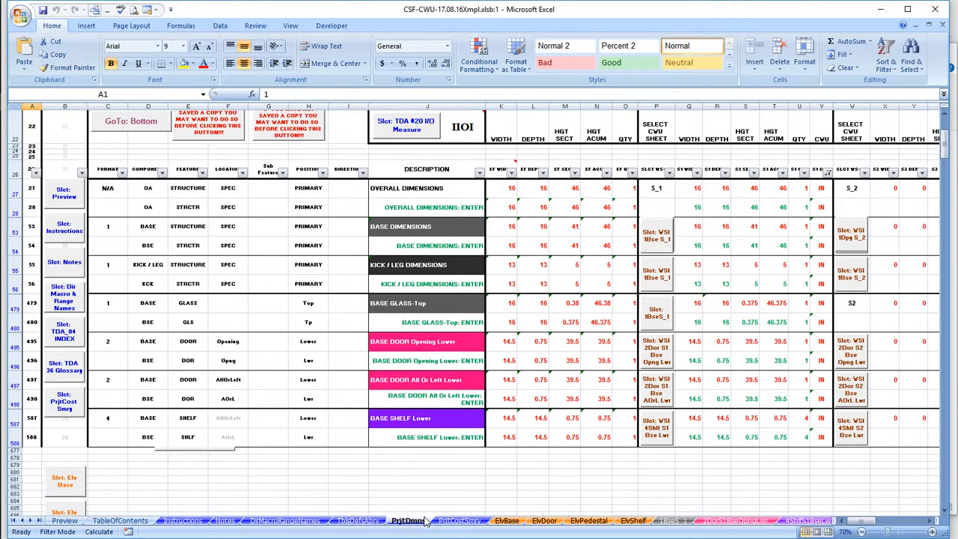
pyautogui.click(587, 522)
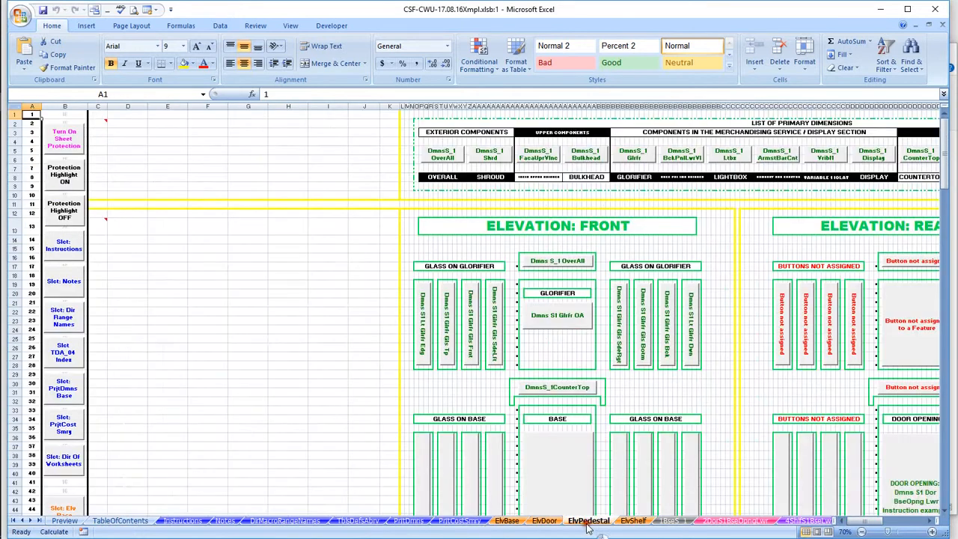
pyautogui.scroll(-4, 554, 421)
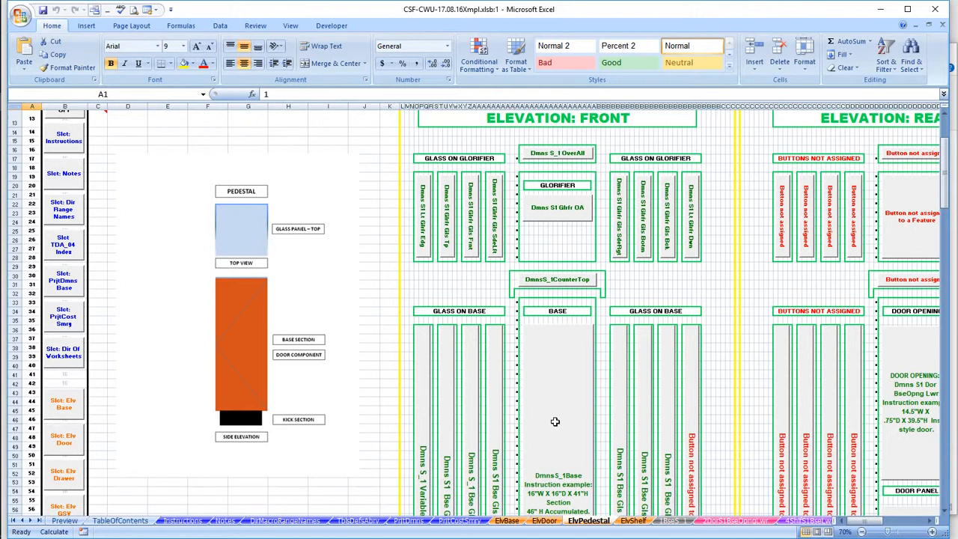
pyautogui.scroll(-4, 557, 363)
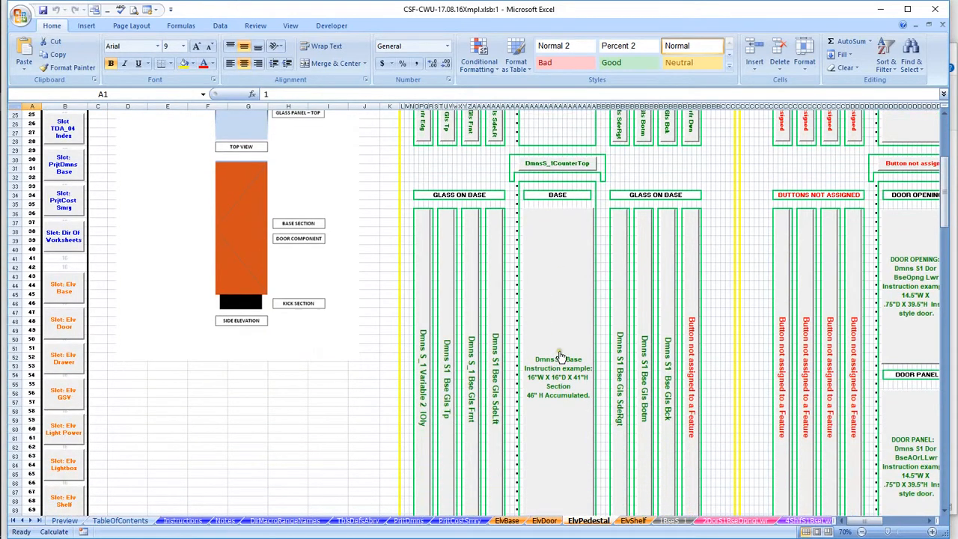
pyautogui.scroll(-5, 560, 358)
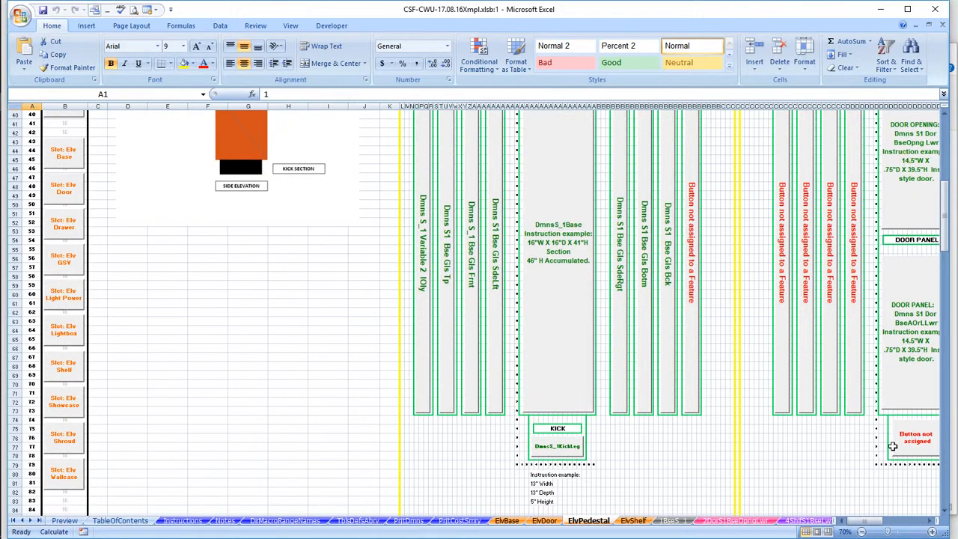
pyautogui.click(928, 521)
pyautogui.click(927, 521)
pyautogui.scroll(2, 844, 320)
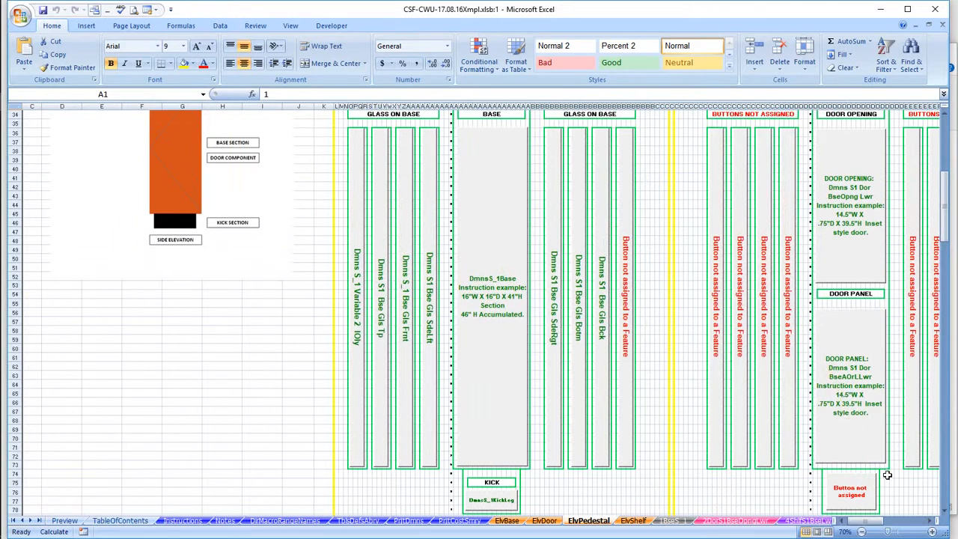
pyautogui.click(898, 521)
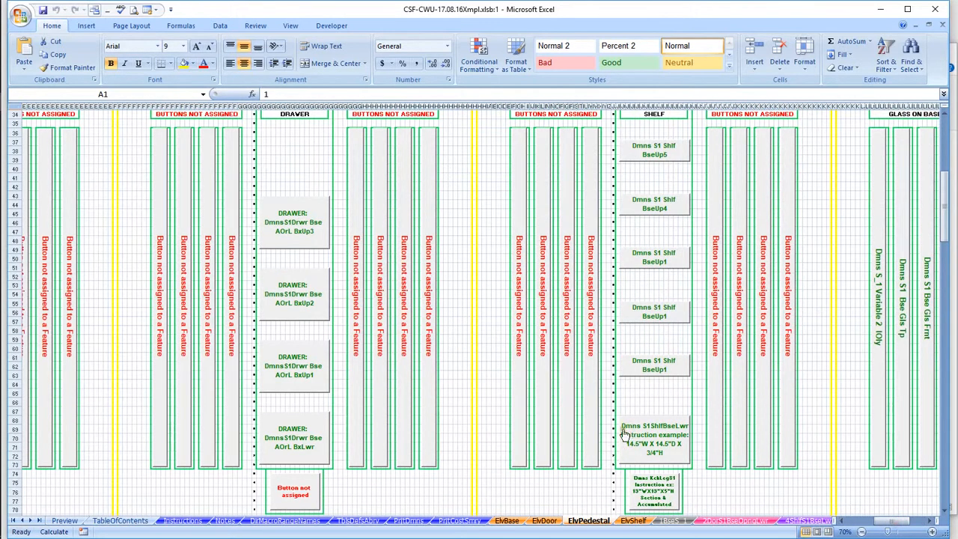
pyautogui.click(858, 521)
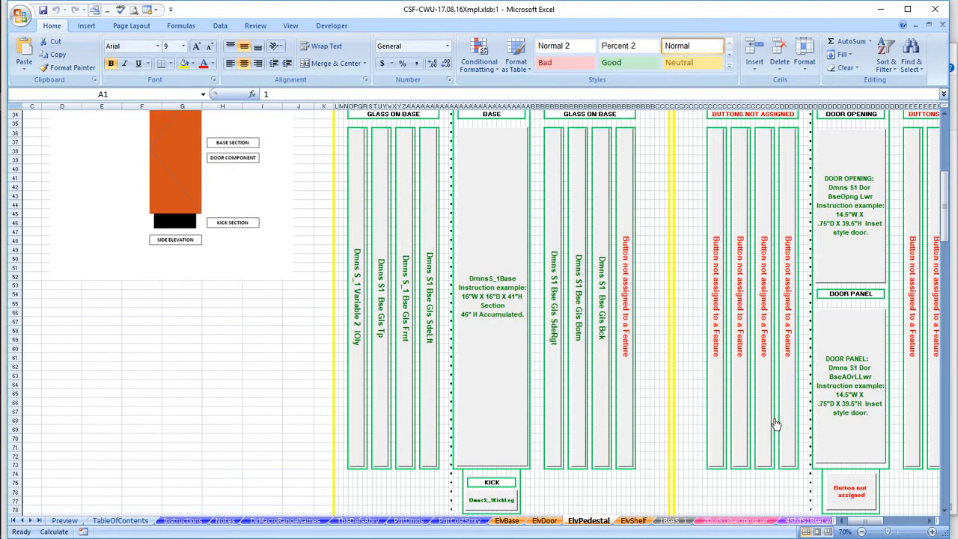
pyautogui.scroll(1, 573, 374)
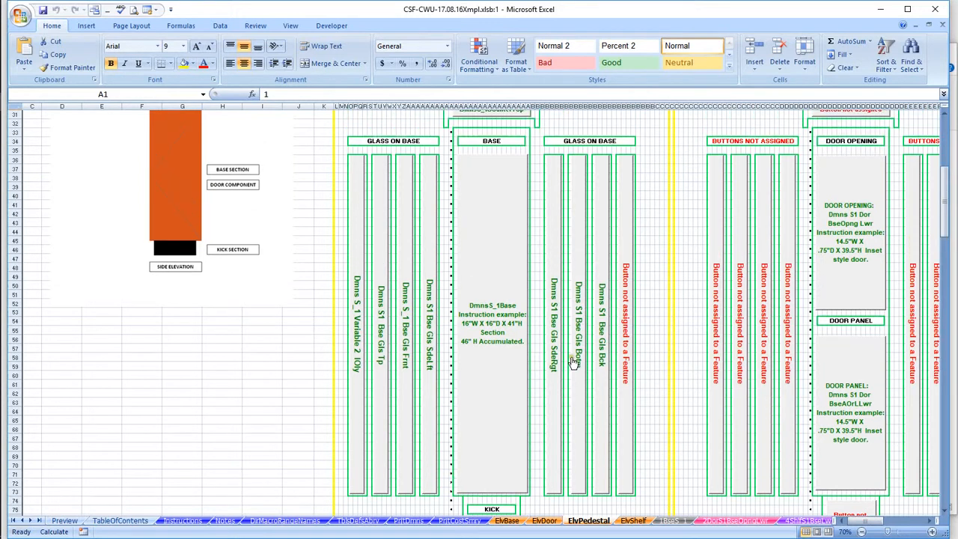
# - Enter the S_1 base dimensions from the pedestal's front elevation: width 16, depth 16, section height 41, accumulated height 46, quantity 1
pyautogui.click(487, 316)
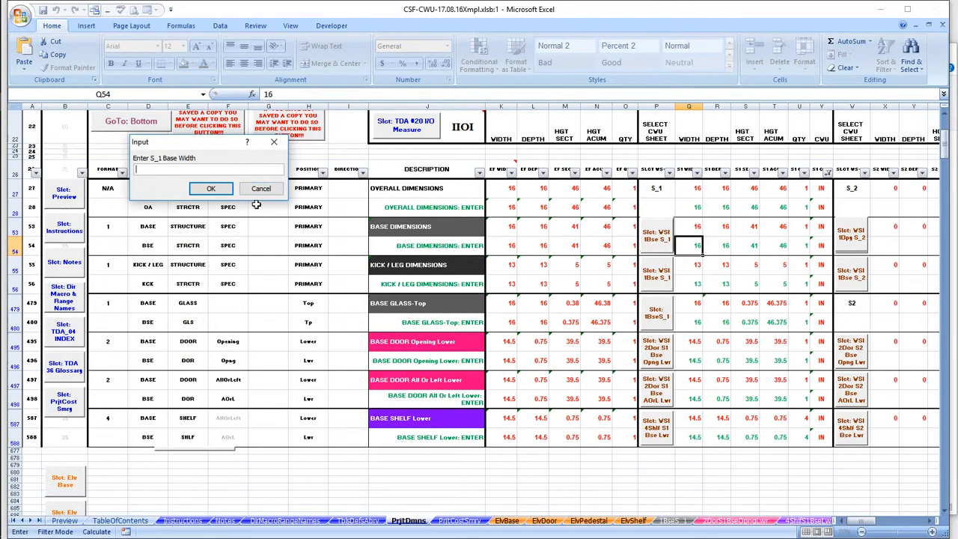
pyautogui.press('Return')
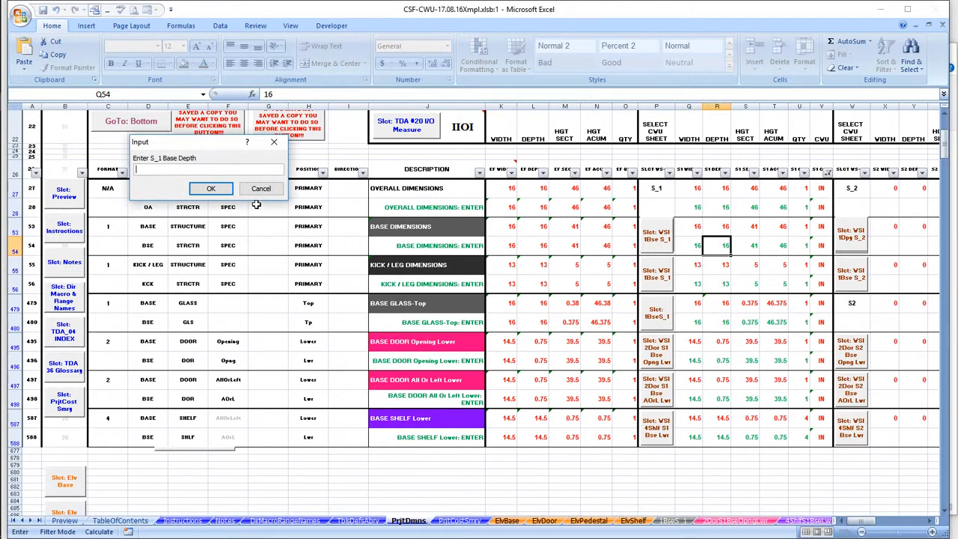
pyautogui.write('16')
pyautogui.press('Return')
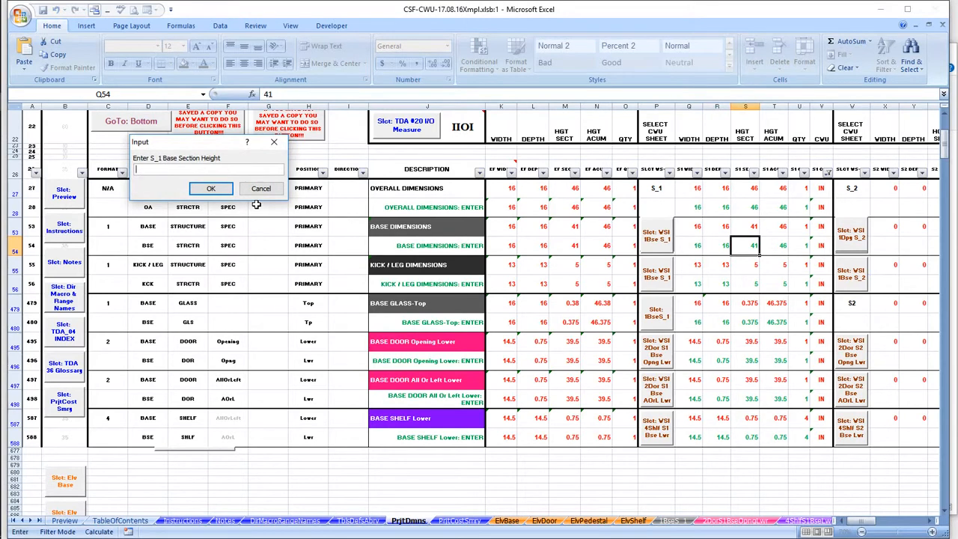
pyautogui.write('41')
pyautogui.press('Return')
pyautogui.write('46')
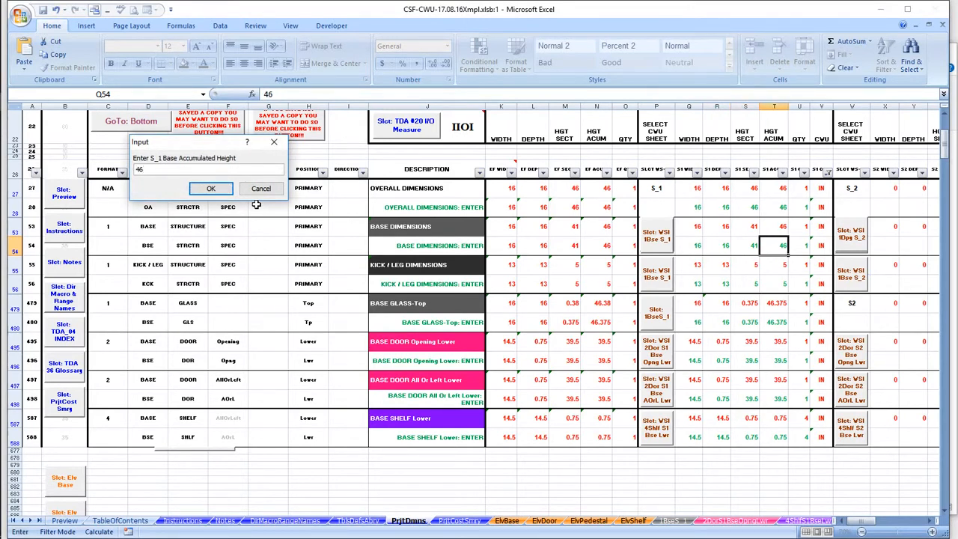
pyautogui.press('Return')
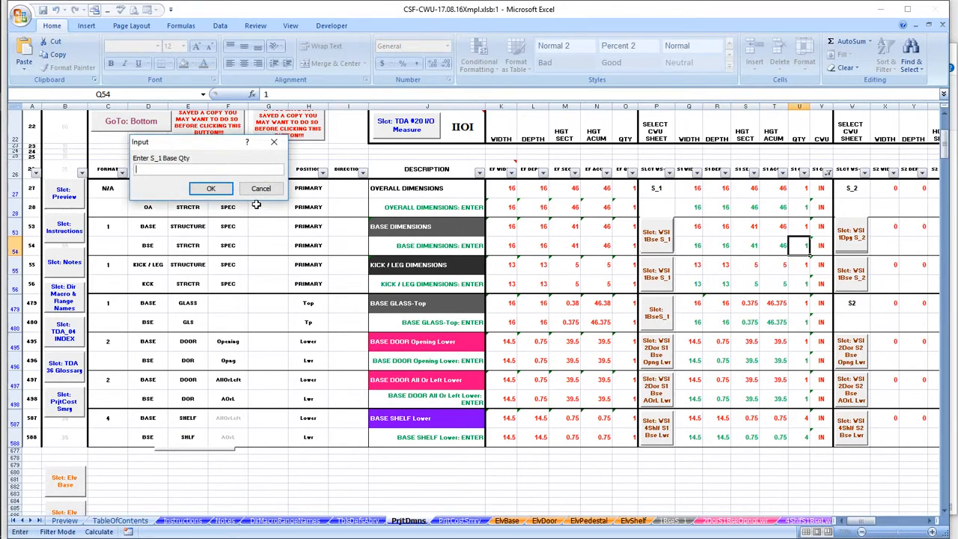
pyautogui.write('1')
pyautogui.press('Return')
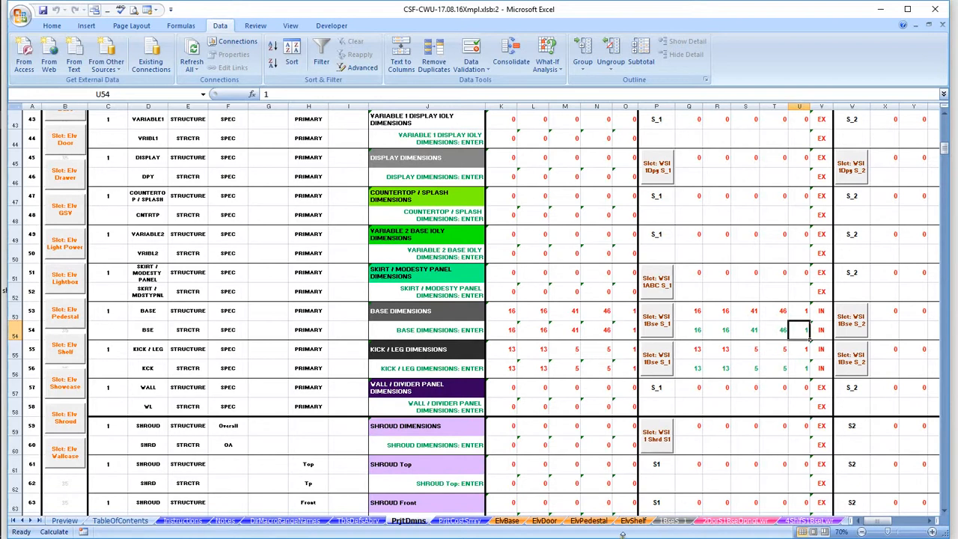
# - Enter the S_1 kick/leg dimensions from the ElvPedestal front elevation: width 13, depth 13, section height 5, accumulated height 5, quantity 1
pyautogui.click(588, 520)
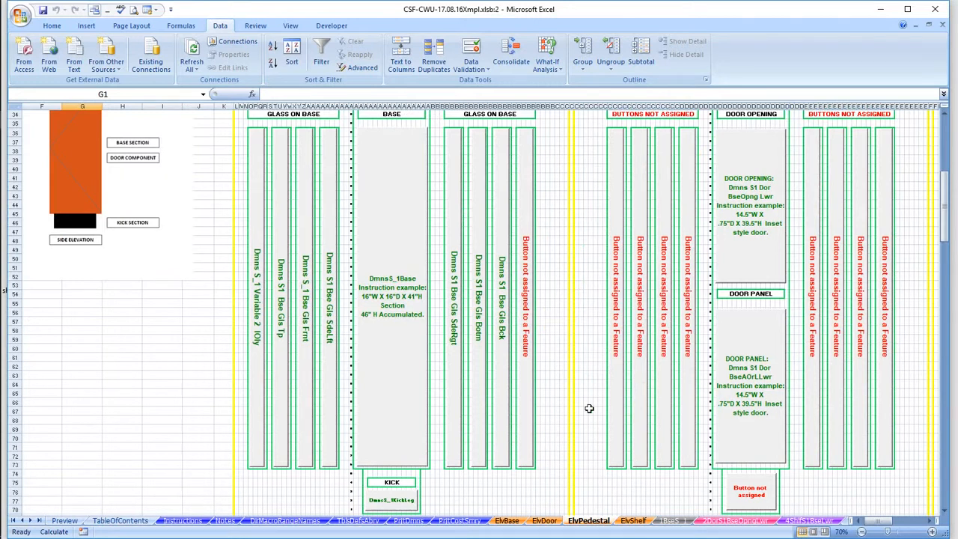
pyautogui.scroll(-1, 524, 419)
pyautogui.click(406, 474)
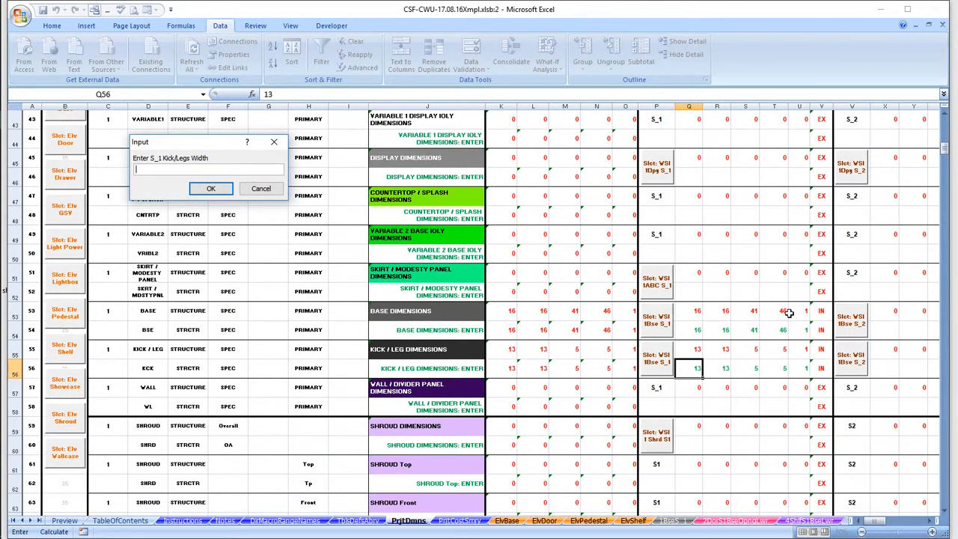
pyautogui.write('13')
pyautogui.press('Return')
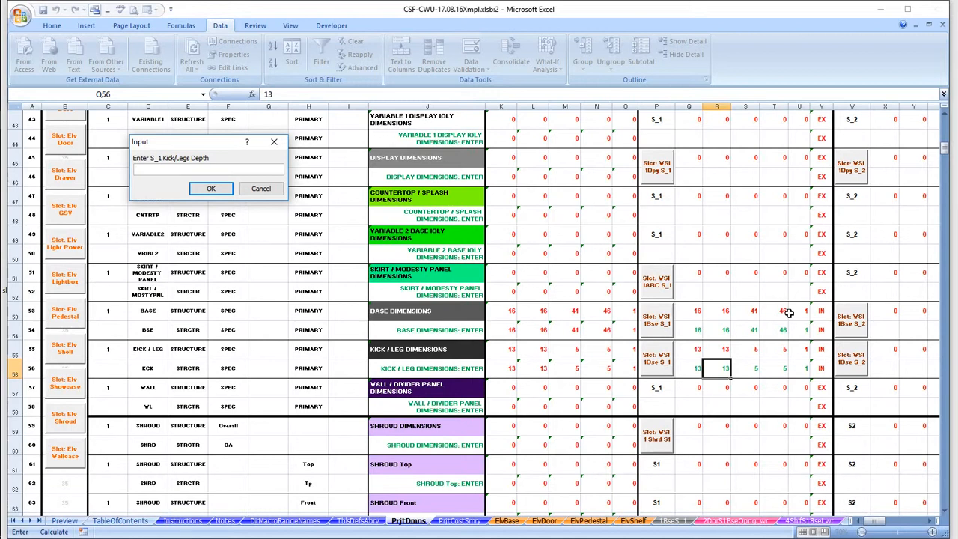
pyautogui.write('13')
pyautogui.press('Return')
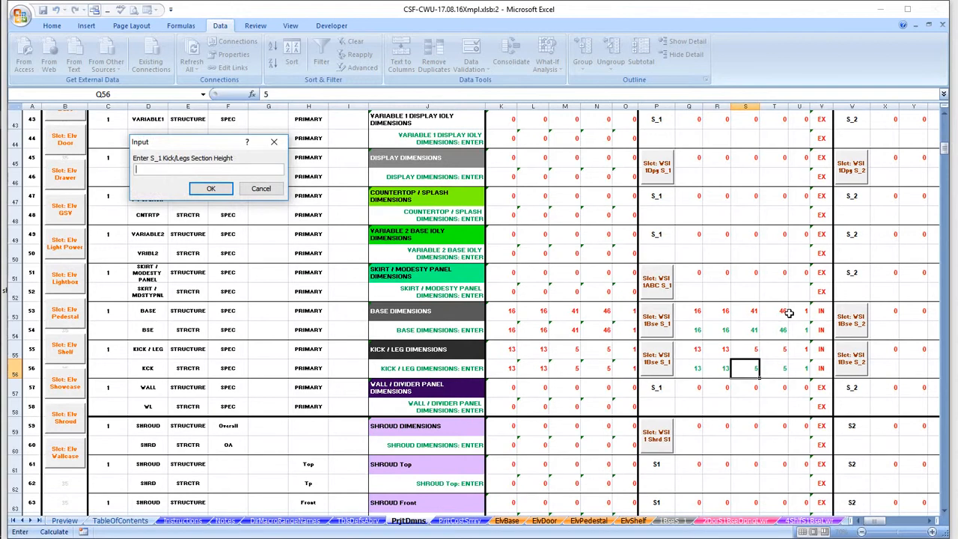
pyautogui.write('5')
pyautogui.press('Return')
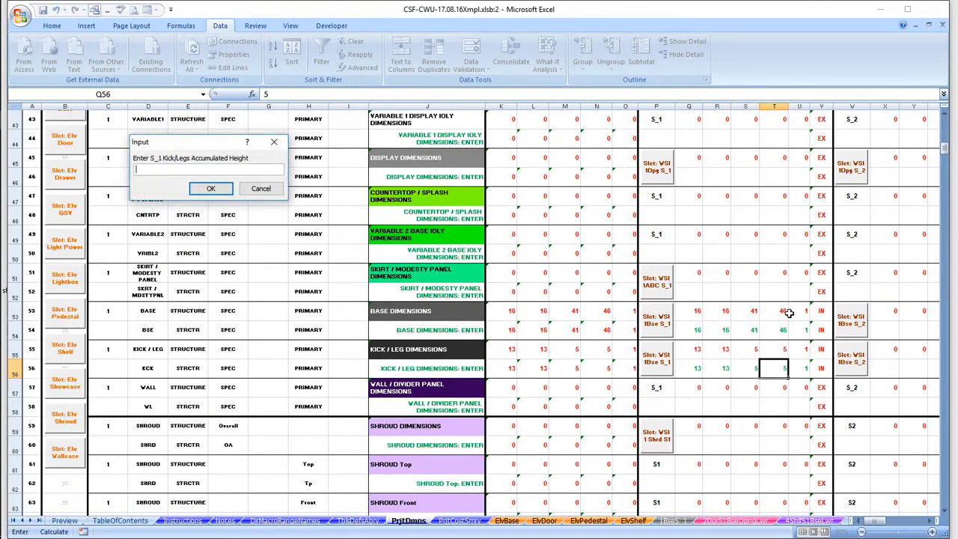
pyautogui.write('5')
pyautogui.press('Return')
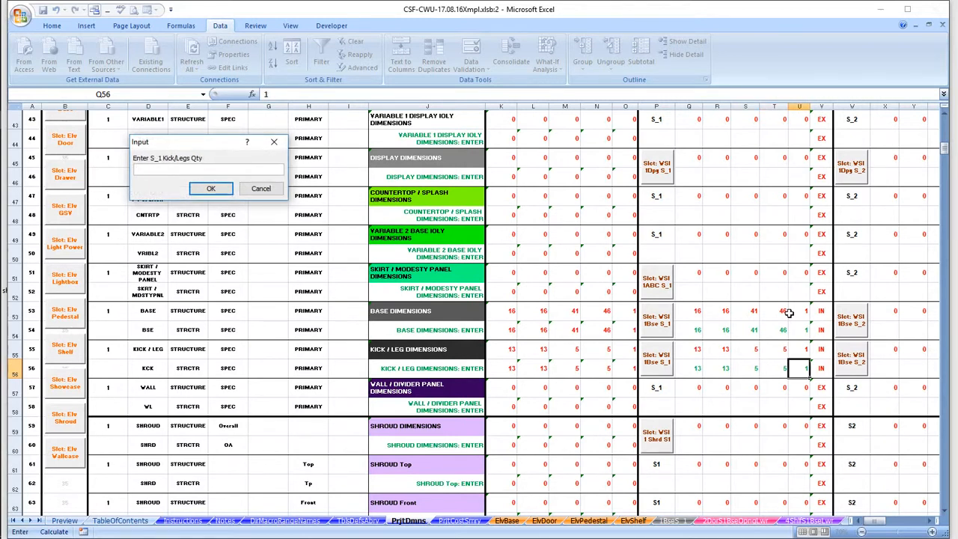
pyautogui.press('Return')
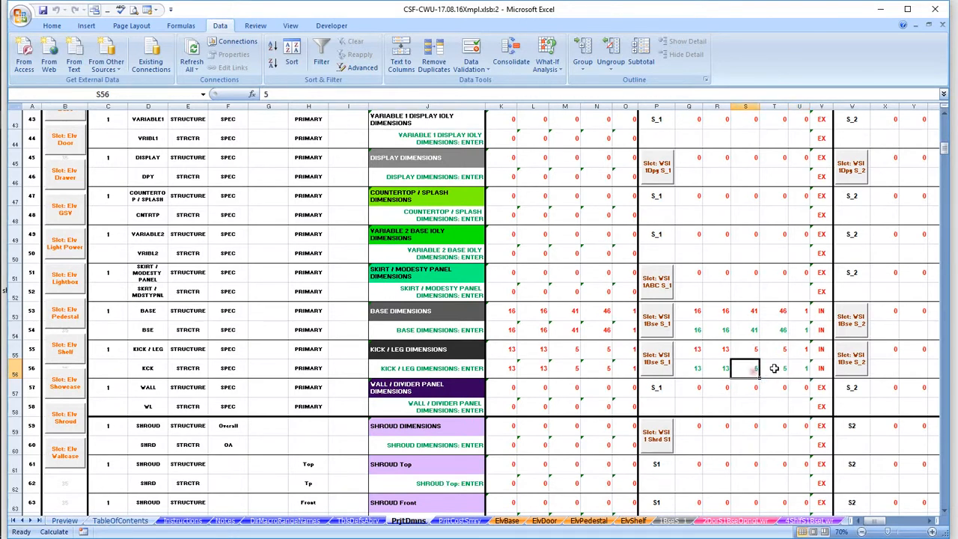
pyautogui.click(779, 369)
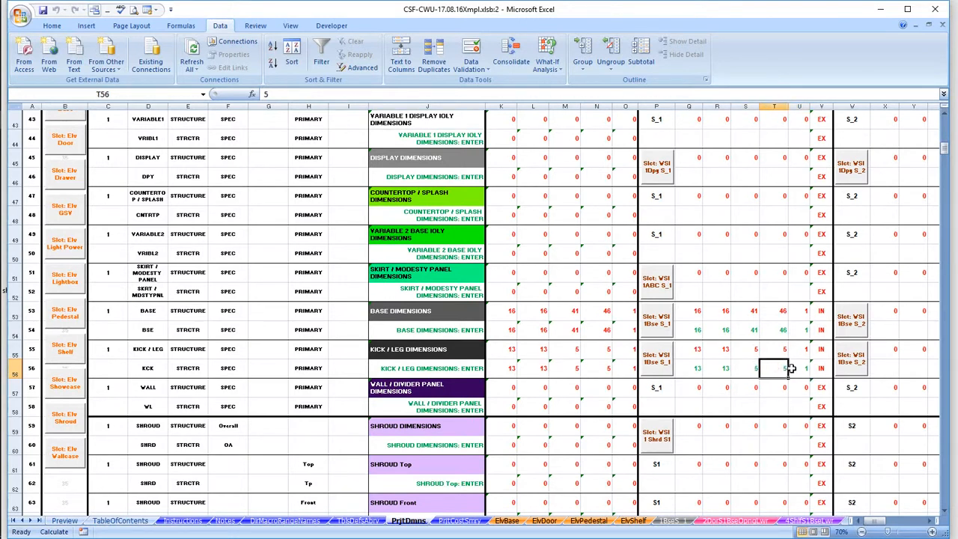
pyautogui.click(748, 328)
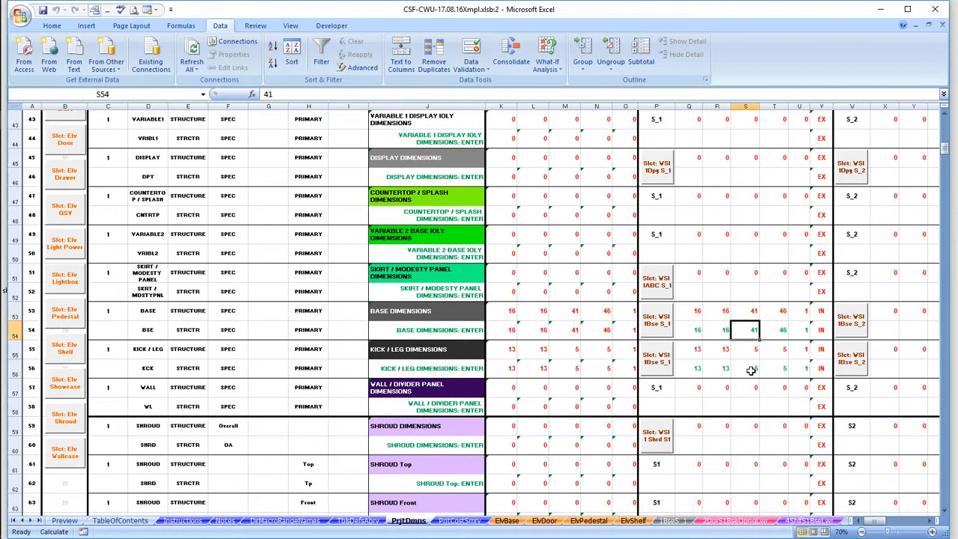
pyautogui.press('Right')
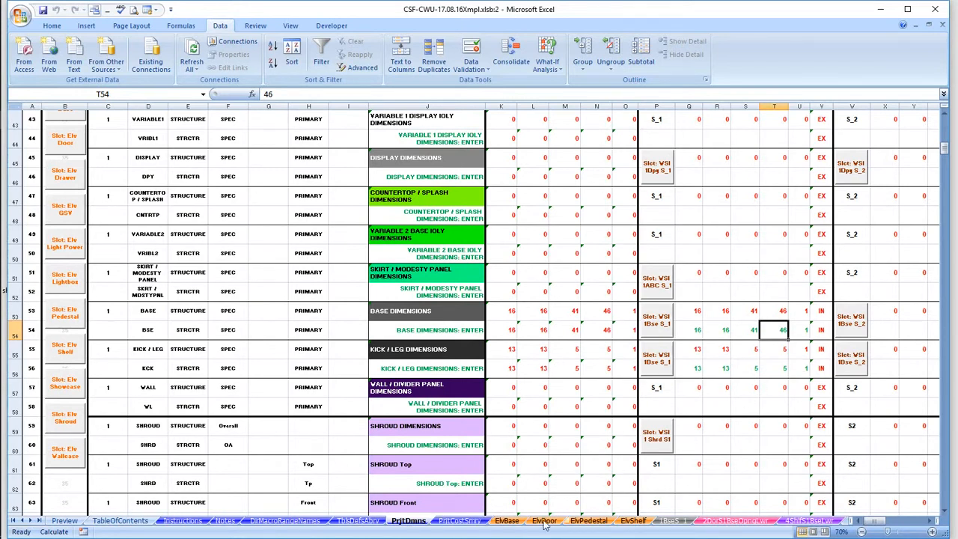
# - Enter the S1 base glass top dimensions from ElvPedestal: width 16, depth 16, section height 0.375, accumulated height 46.375, quantity 1
pyautogui.click(590, 520)
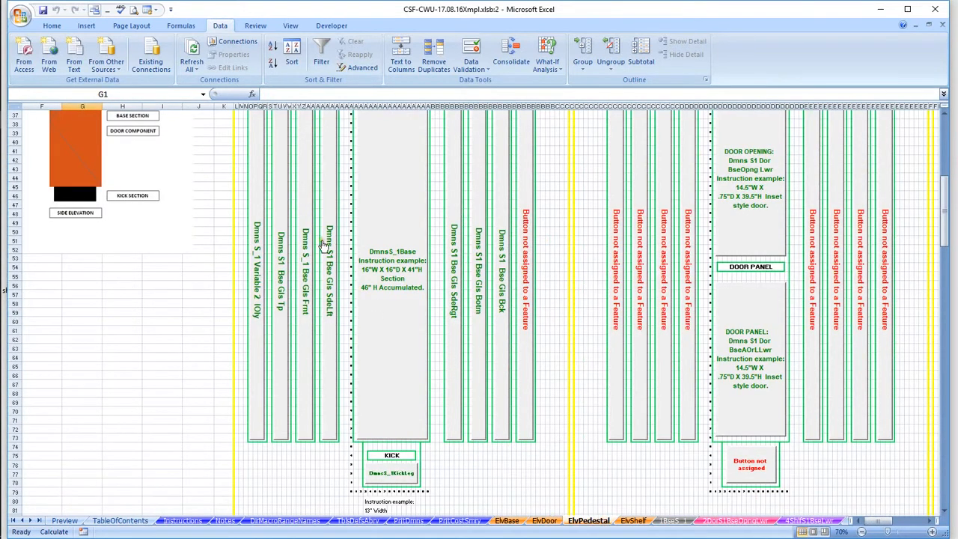
pyautogui.click(283, 276)
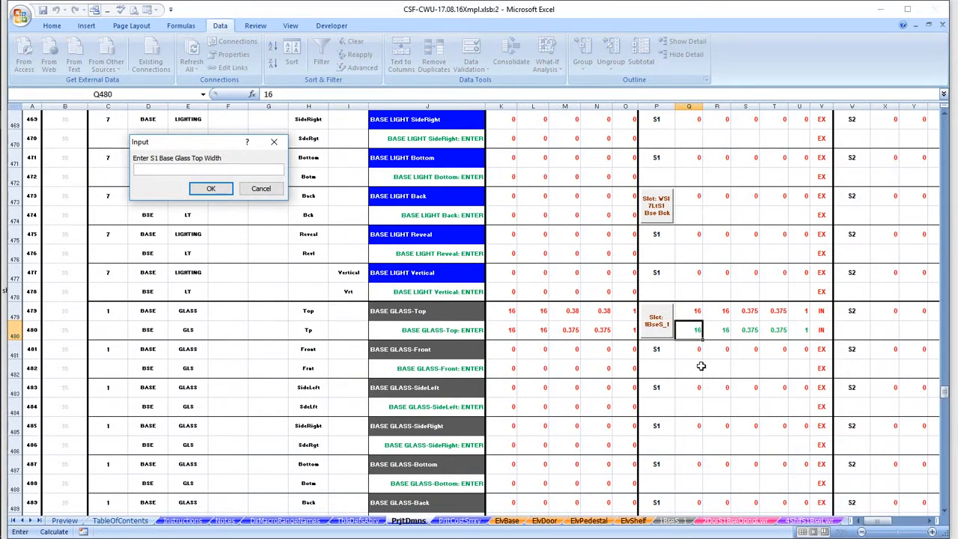
pyautogui.write('16')
pyautogui.press('Return')
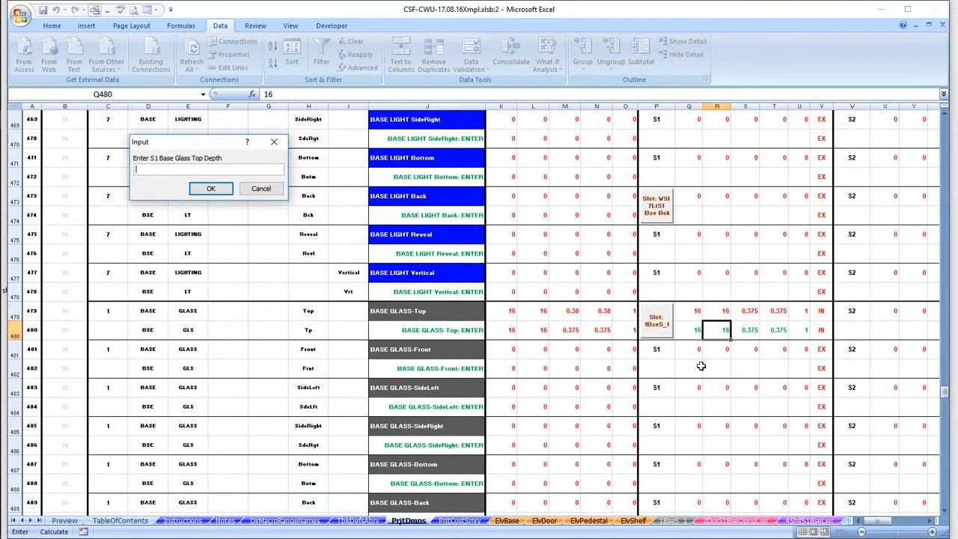
pyautogui.write('16')
pyautogui.press('Return')
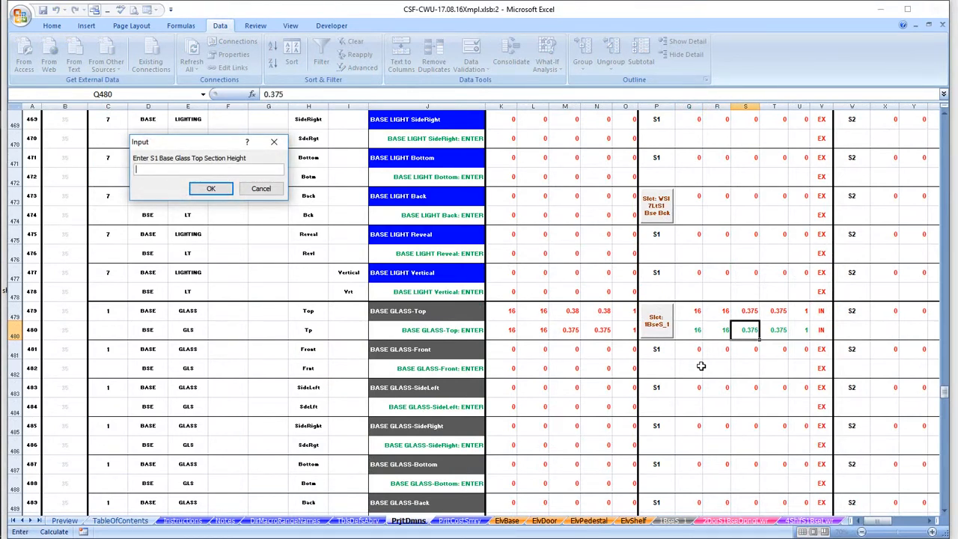
pyautogui.write('.375')
pyautogui.press('Return')
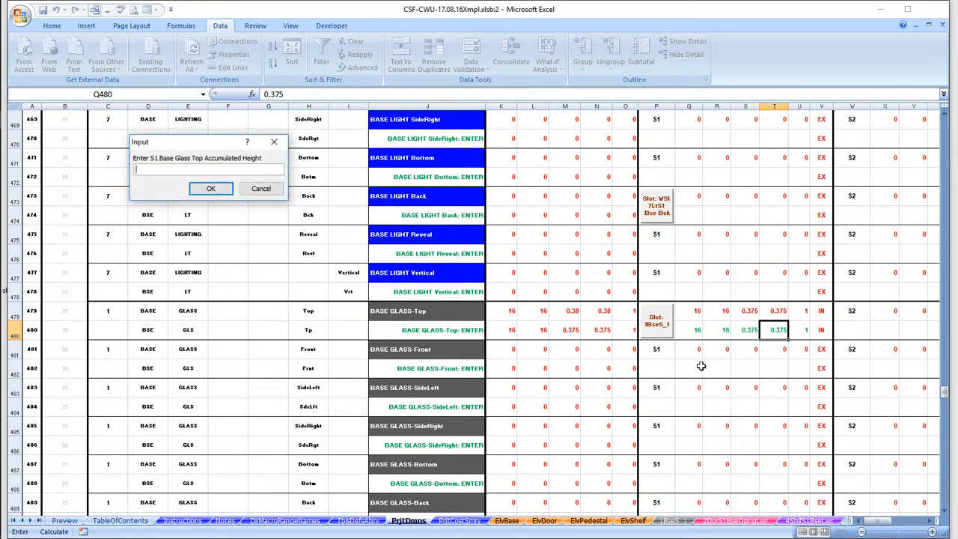
pyautogui.write('46.375')
pyautogui.press('Return')
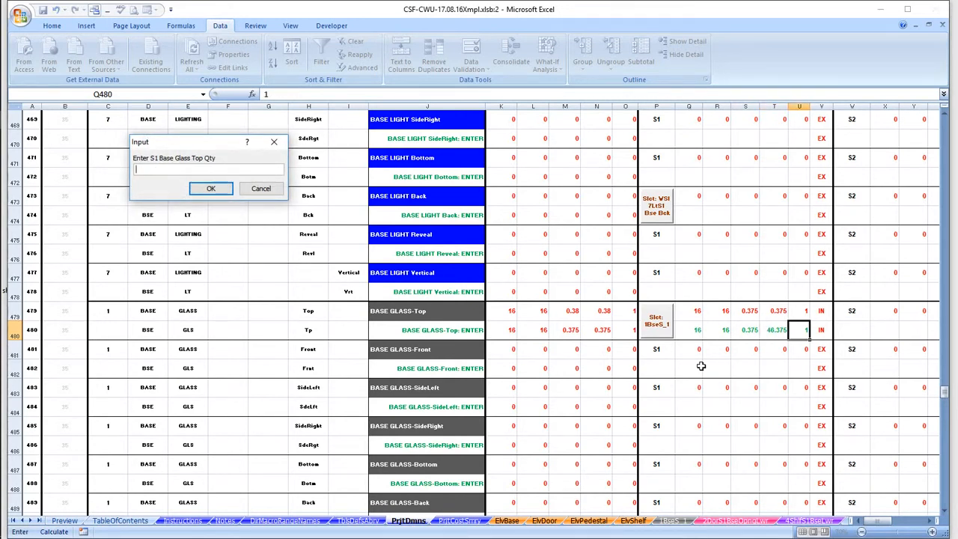
pyautogui.write('1')
pyautogui.press('Return')
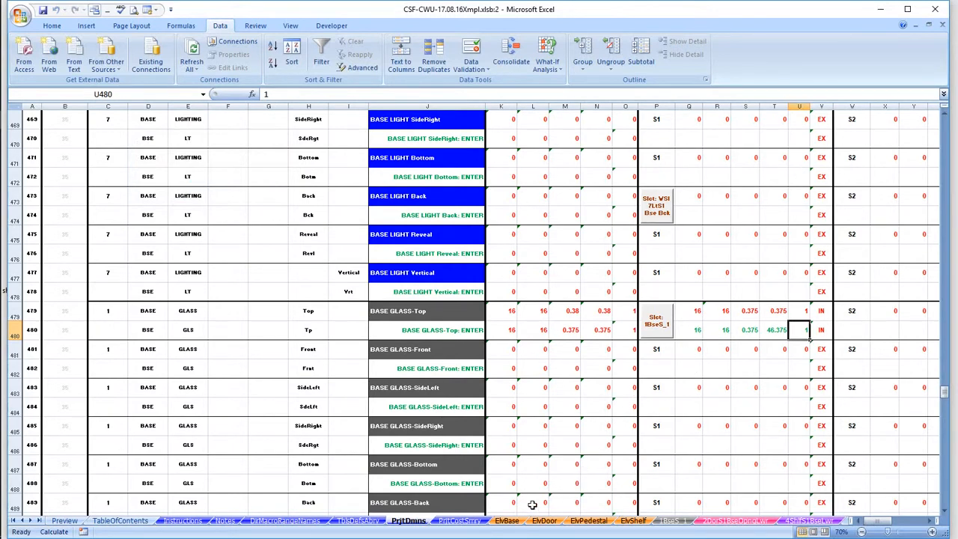
# - Enter the S1 lower base door opening dimensions from ElvPedestal: width 14.5, depth 0.75, section height 39.5, accumulated height 39.5, quantity 1
pyautogui.click(582, 522)
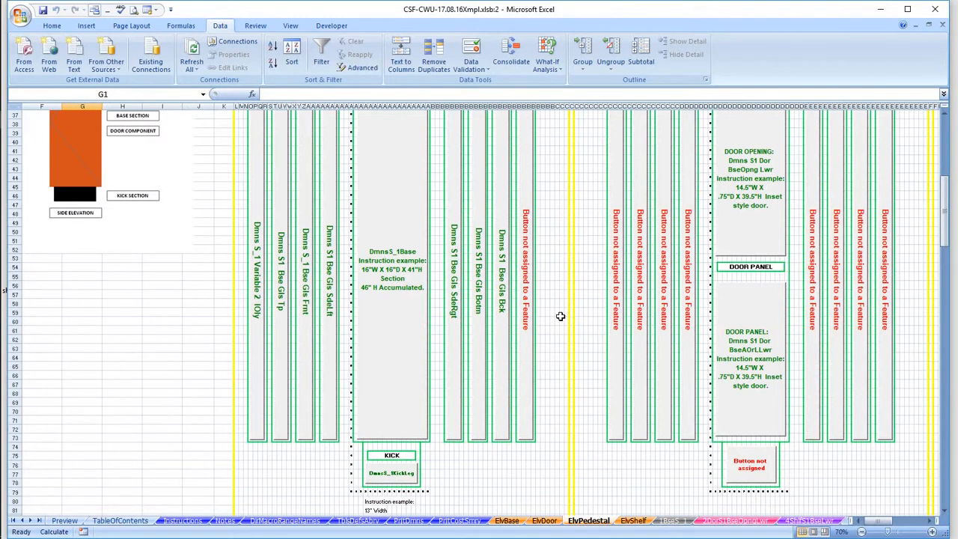
pyautogui.click(746, 182)
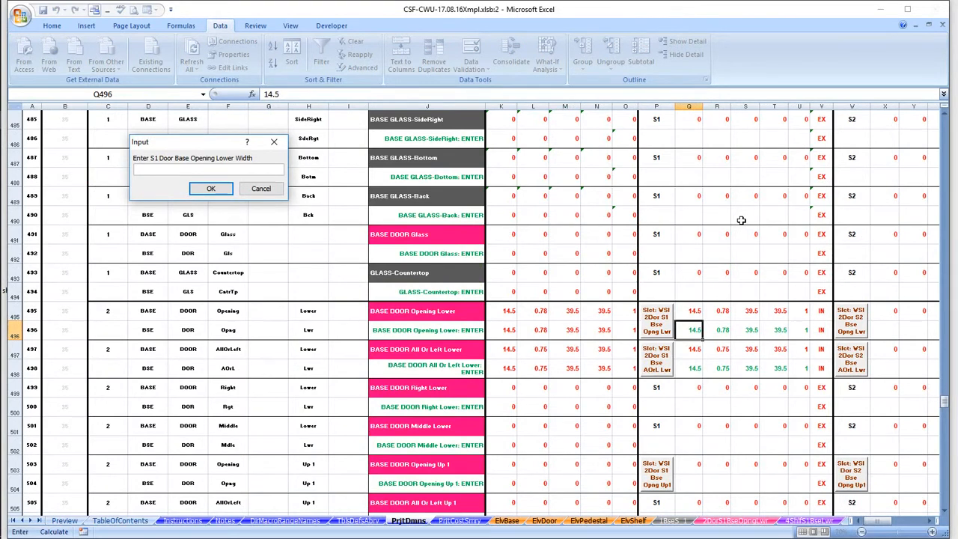
pyautogui.write('14.5')
pyautogui.press('Return')
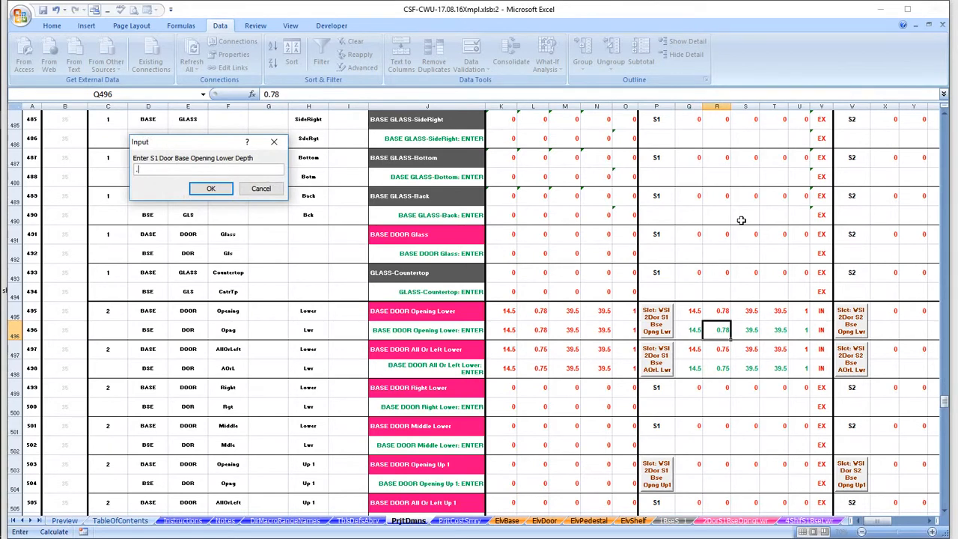
pyautogui.write('0.78')
pyautogui.press('Return')
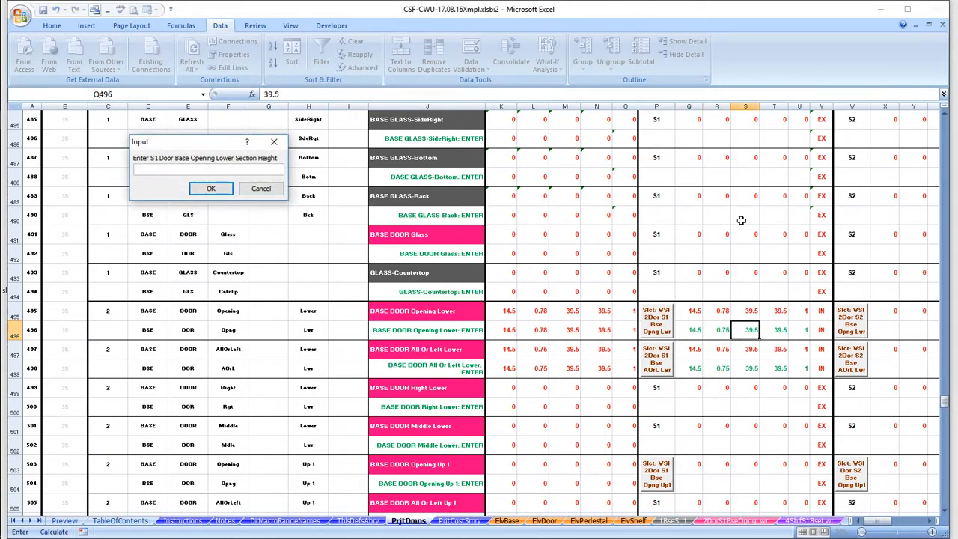
pyautogui.write('39.5')
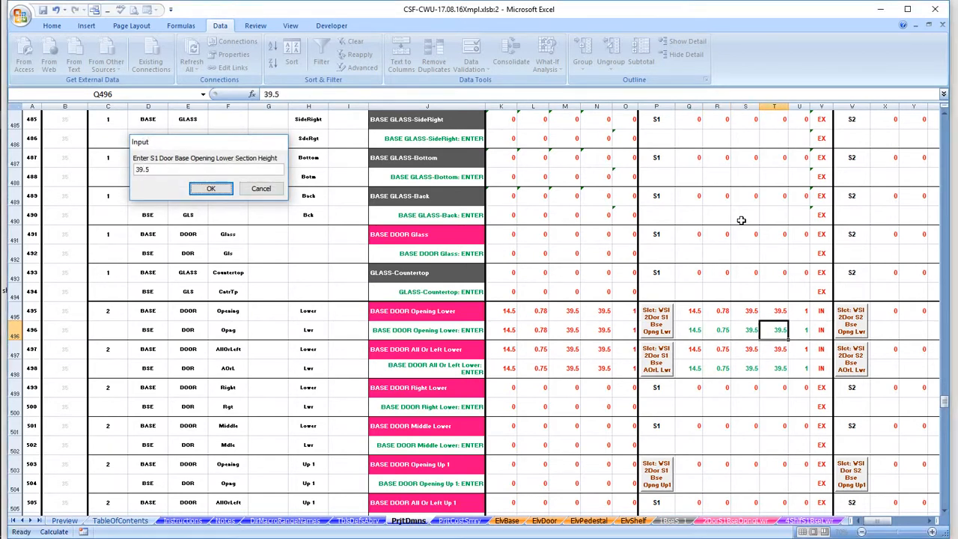
pyautogui.press('Return')
pyautogui.write('39.5')
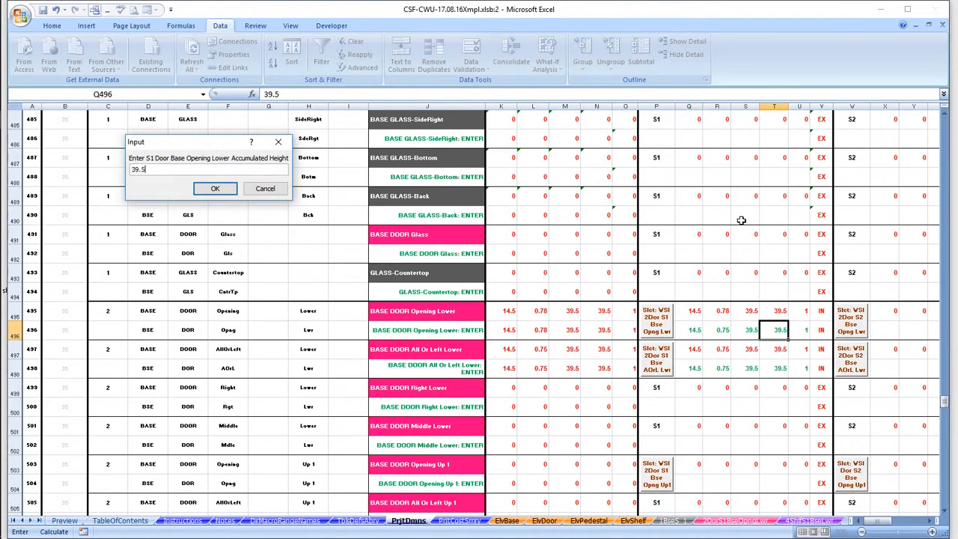
pyautogui.press('Return')
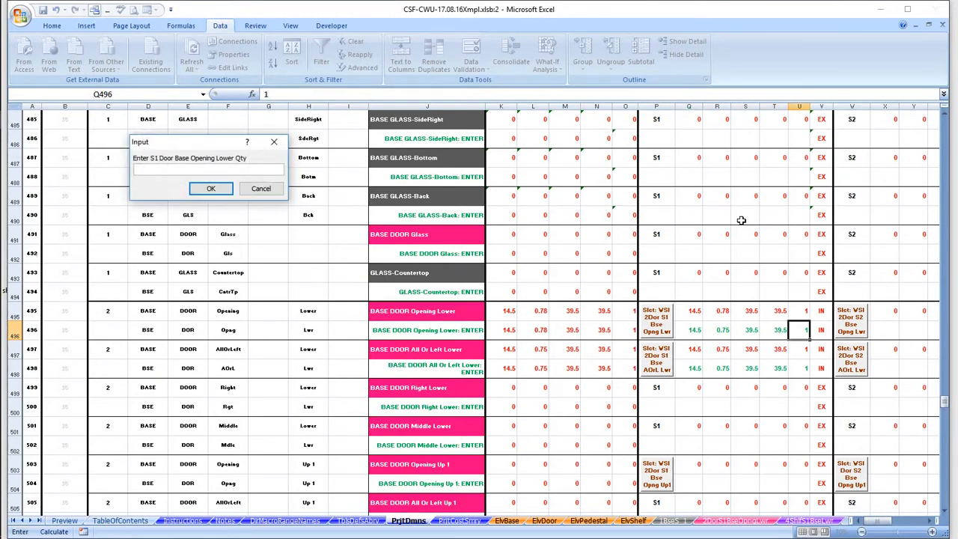
pyautogui.write('1')
pyautogui.press('Return')
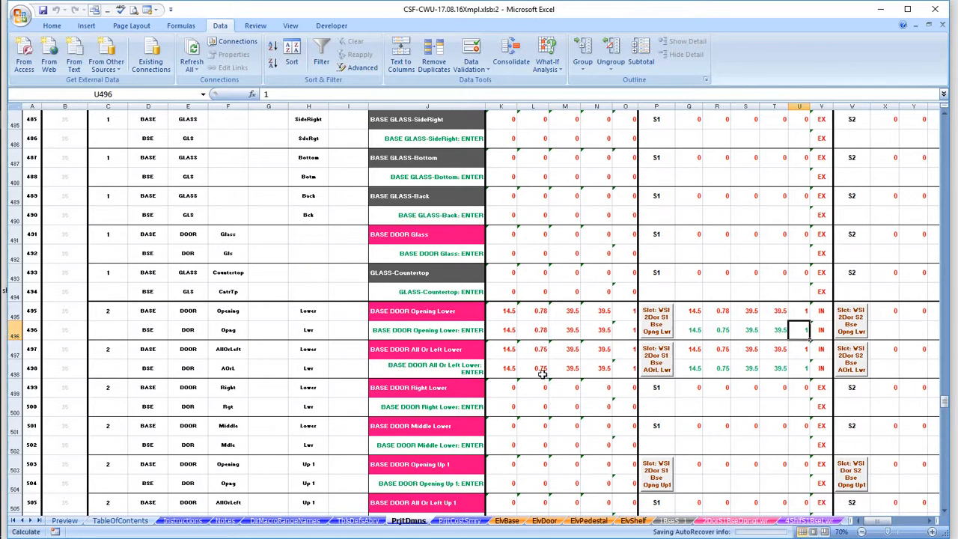
# - Enter the S1 lower base door panel dimensions from ElvPedestal: width 14.5, depth 0.75, section height 39.5, accumulated height 39.5, quantity 1
pyautogui.click(597, 522)
pyautogui.click(759, 349)
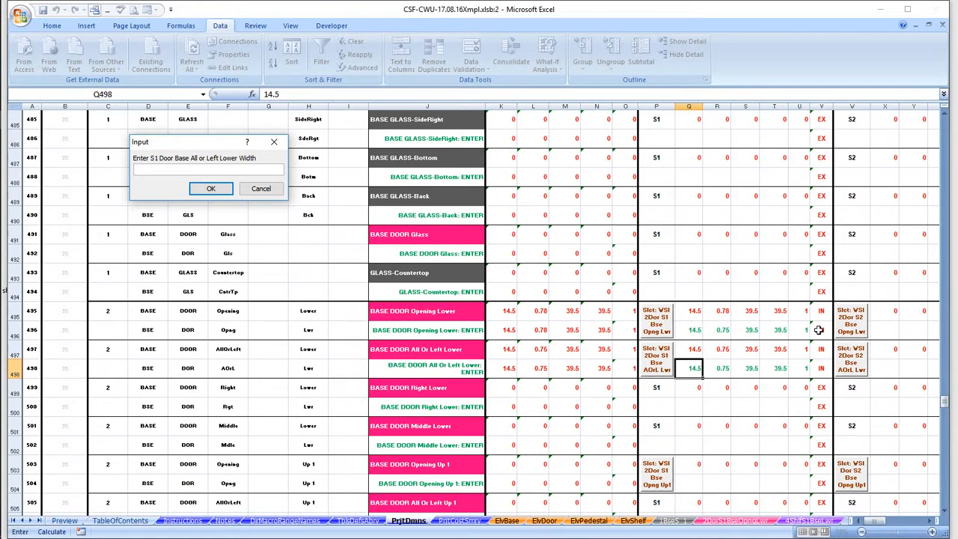
pyautogui.write('14.5')
pyautogui.press('Return')
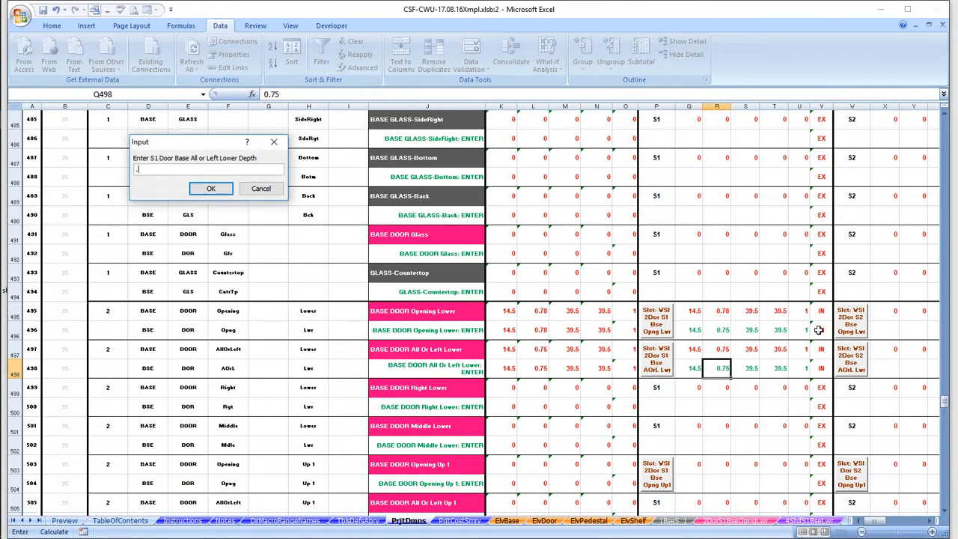
pyautogui.write('.75')
pyautogui.press('Return')
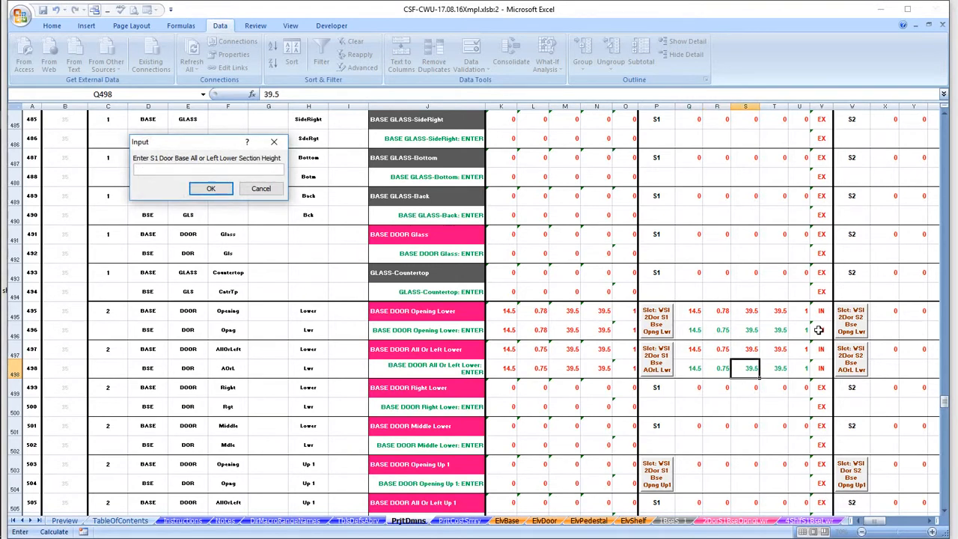
pyautogui.write('39.5')
pyautogui.press('Return')
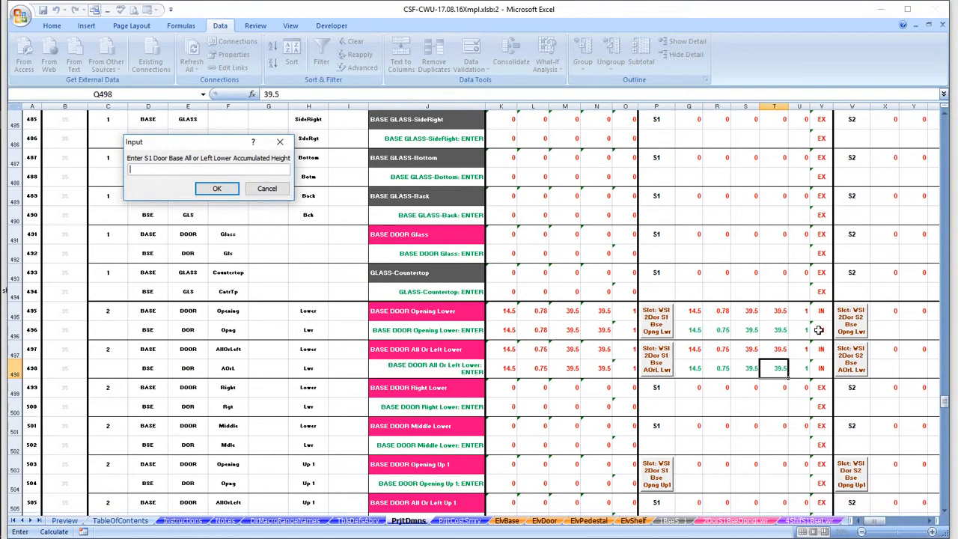
pyautogui.write('39.5')
pyautogui.press('Return')
pyautogui.write('1')
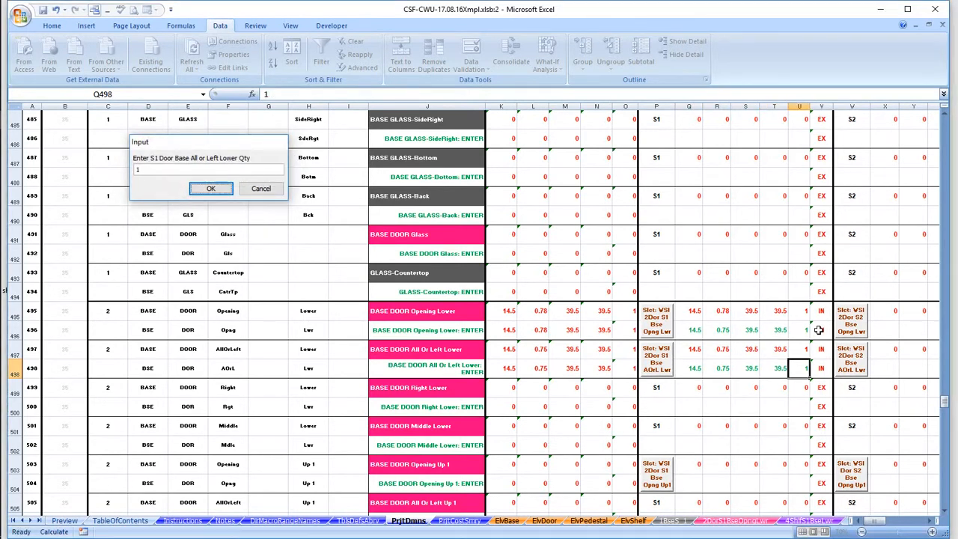
pyautogui.press('Return')
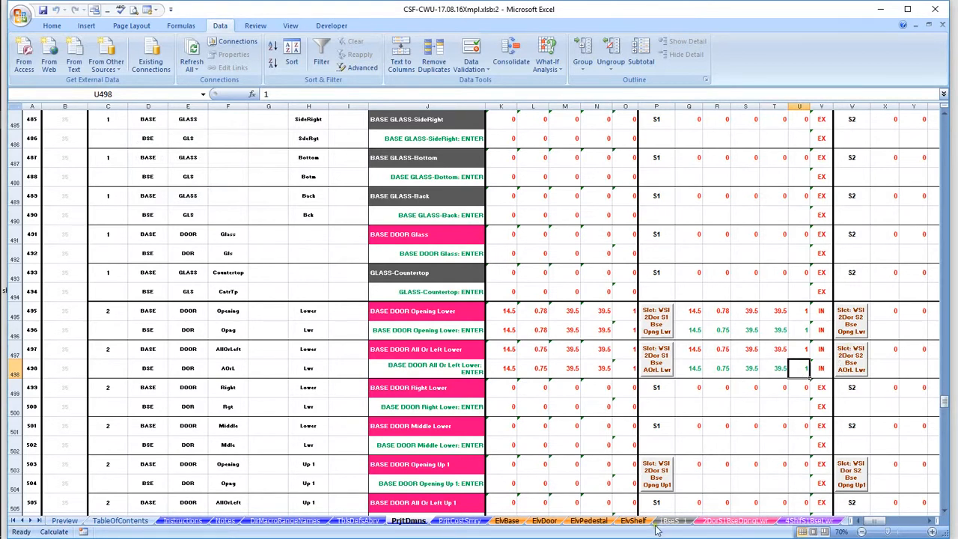
# - Enter the S1 lower base shelf dimensions from ElvPedestal: width 14.5, depth 14.5, section height 0.75, accumulated height 0.75, quantity 4
pyautogui.click(588, 520)
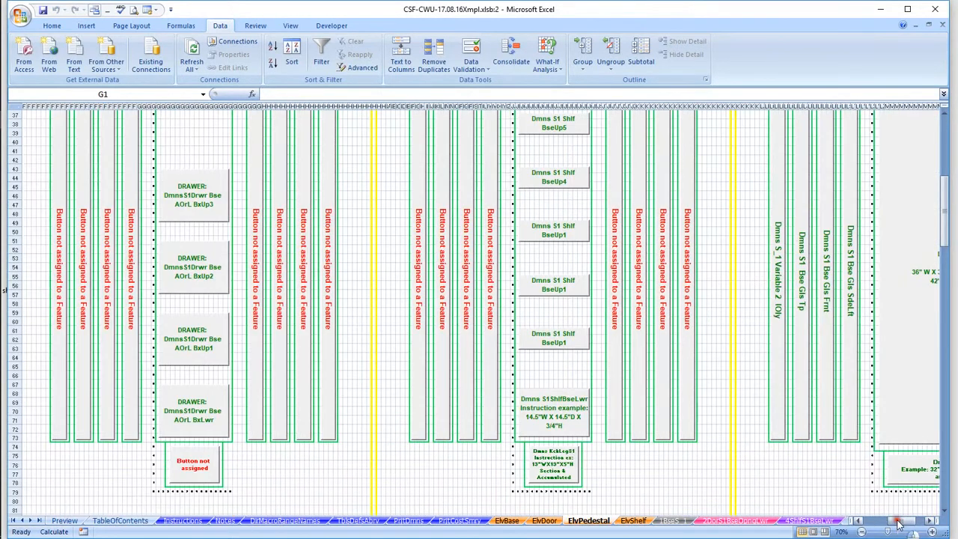
pyautogui.click(896, 521)
pyautogui.click(553, 410)
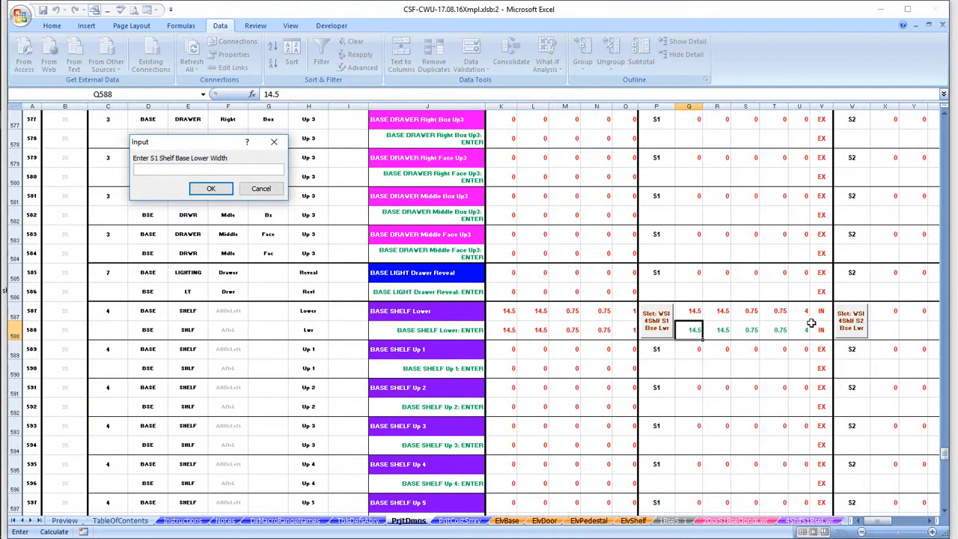
pyautogui.write('14.5')
pyautogui.press('Return')
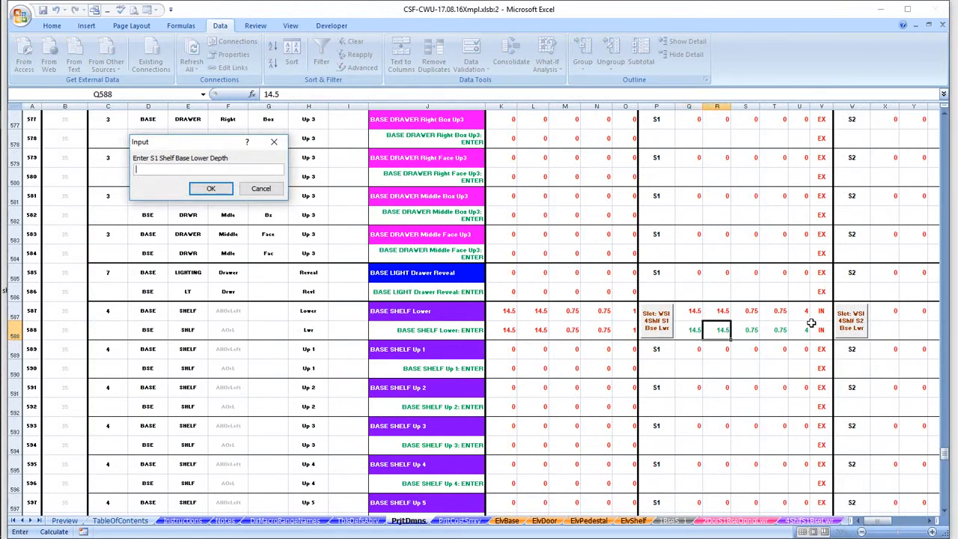
pyautogui.write('14.5')
pyautogui.press('Return')
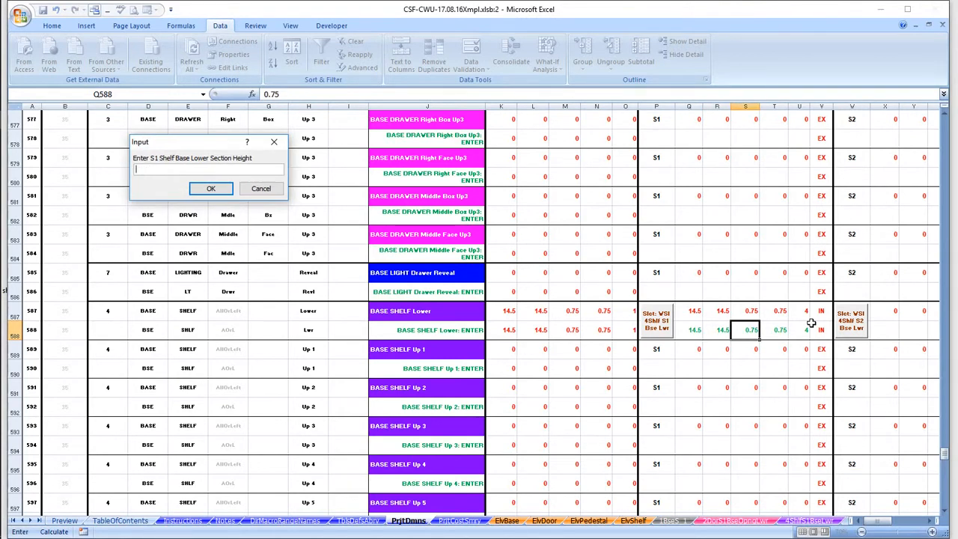
pyautogui.write('0.75')
pyautogui.press('Return')
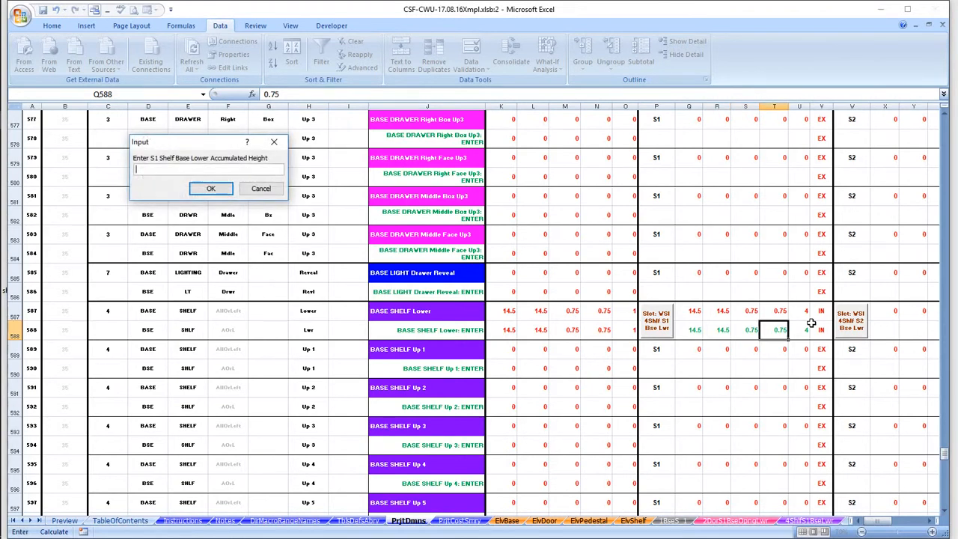
pyautogui.write('0.75')
pyautogui.press('Return')
pyautogui.write('4')
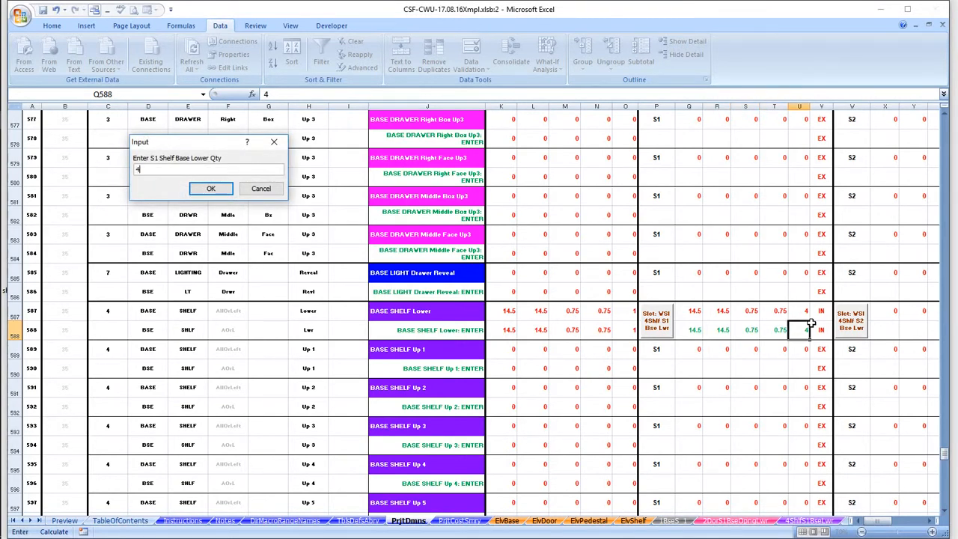
pyautogui.press('Return')
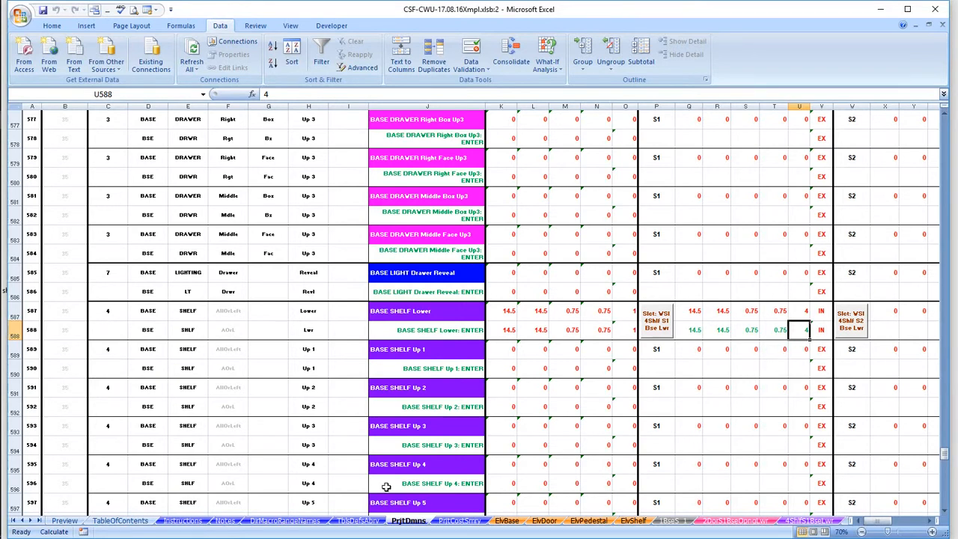
# - Recalculate the workbook and turn on the autofilter for the PrjtDmns dimension table
pyautogui.click(55, 531)
pyautogui.moveTo(945, 464); pyautogui.dragTo(946, 127)
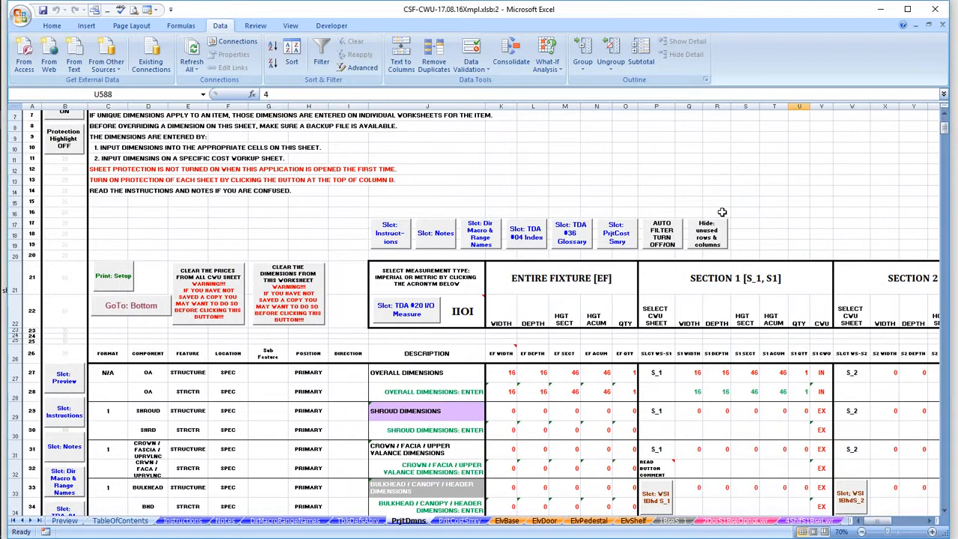
pyautogui.click(668, 240)
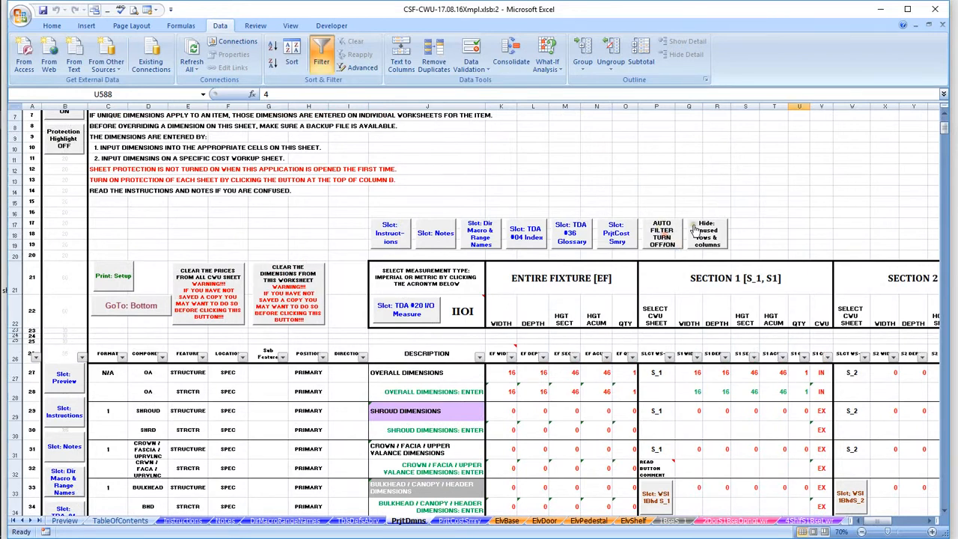
pyautogui.scroll(-1, 790, 184)
pyautogui.scroll(-2, 791, 184)
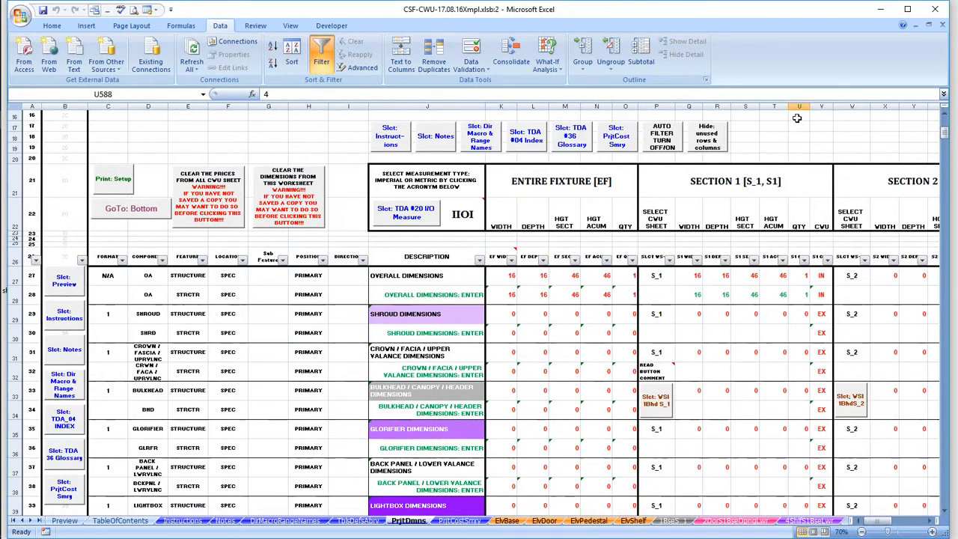
# - Filter the S1 CWU column of PrjtDmns to show only IN rows, excluding EX and blanks
pyautogui.click(820, 107)
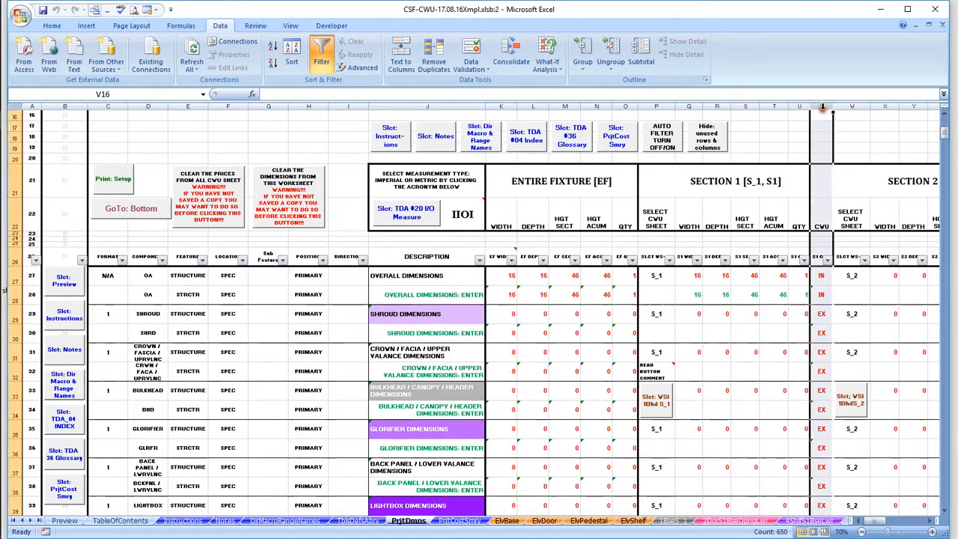
pyautogui.click(827, 260)
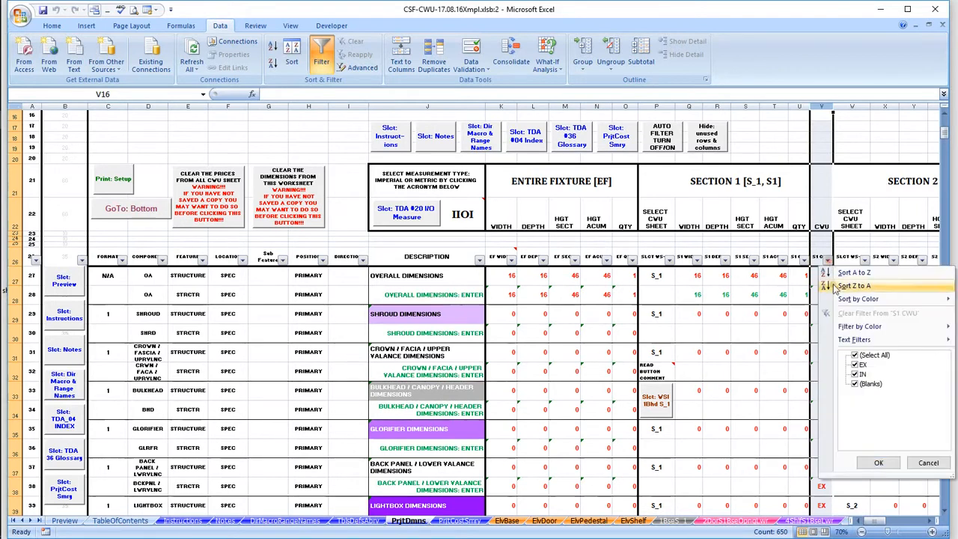
pyautogui.click(861, 365)
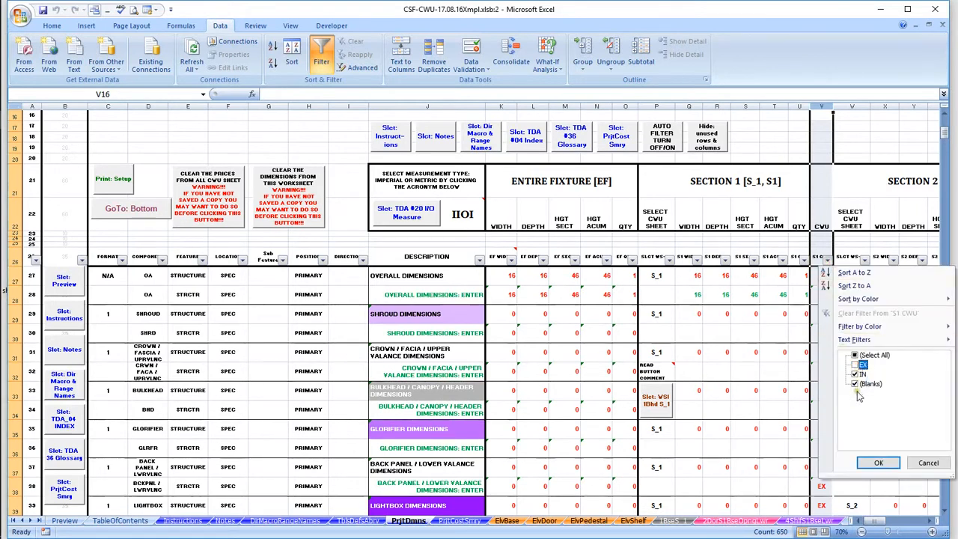
pyautogui.click(856, 384)
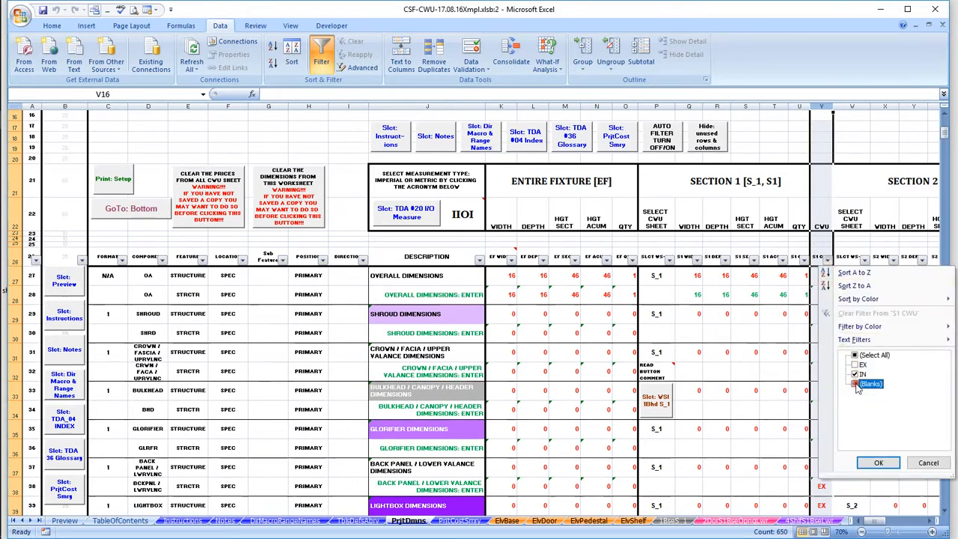
pyautogui.click(878, 462)
pyautogui.scroll(-2, 784, 334)
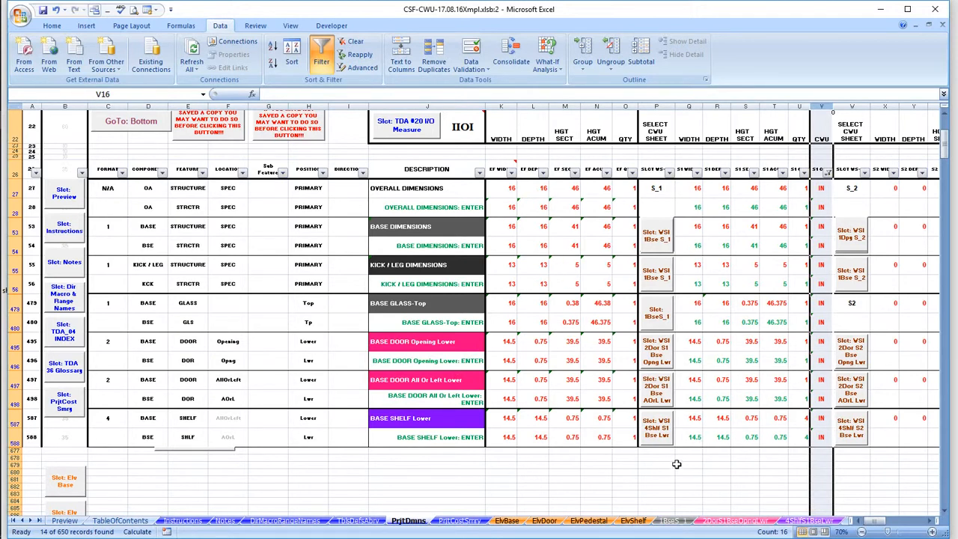
# - Look over the 1BseS_1 cost workup sheet and the base costs on PrjtCostSmry, ending on 1BseS_1
pyautogui.click(671, 520)
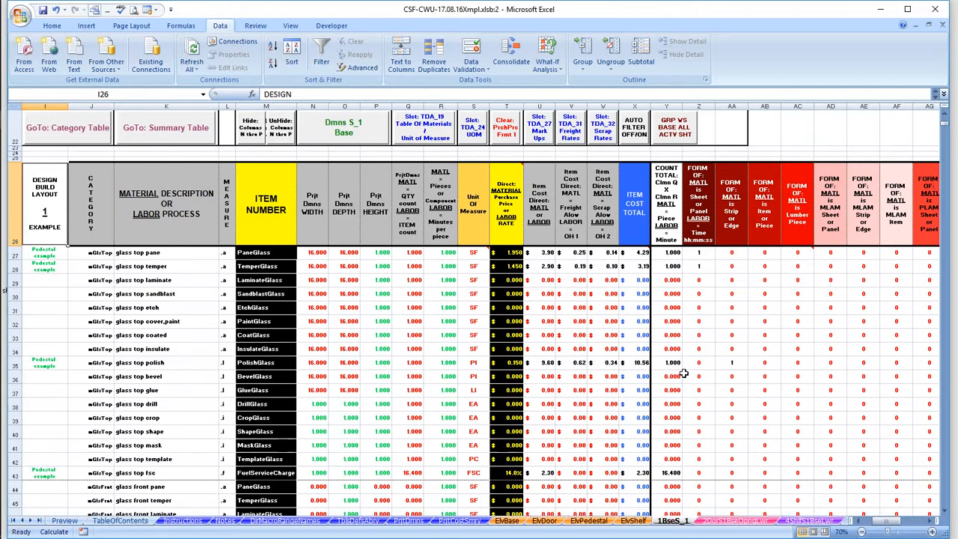
pyautogui.click(461, 520)
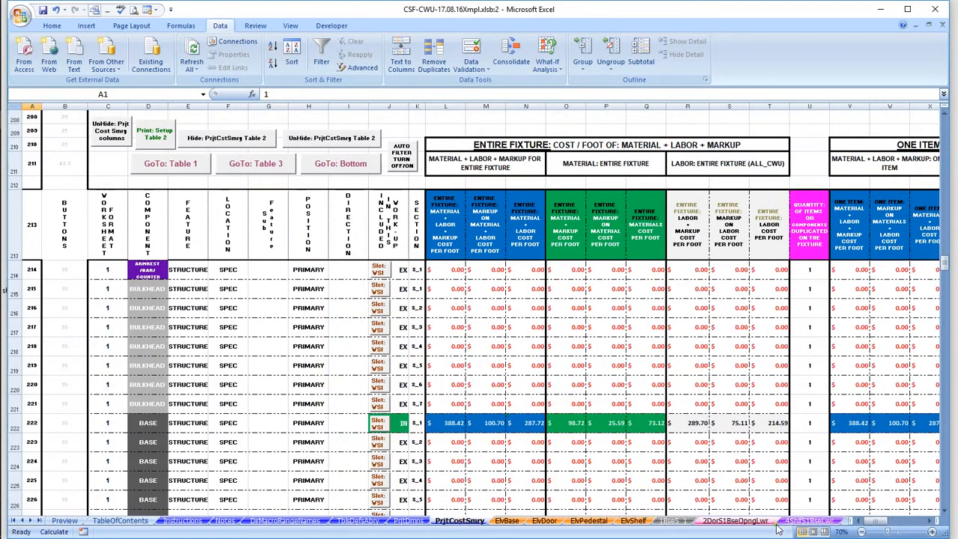
pyautogui.click(677, 521)
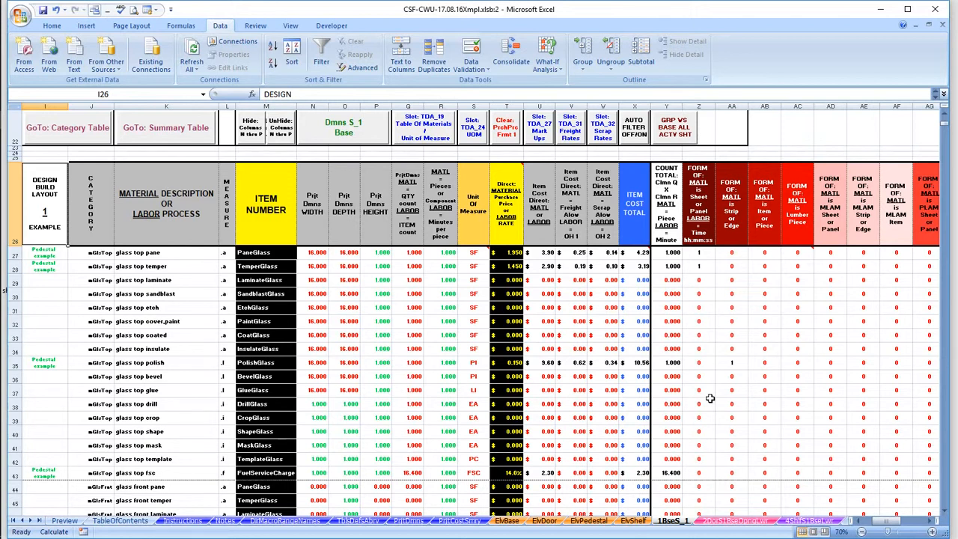
# - Turn on the autofilter on the 4ShlfS1BseLwr sheet and exclude blanks from the Design Build Layout column
pyautogui.click(805, 521)
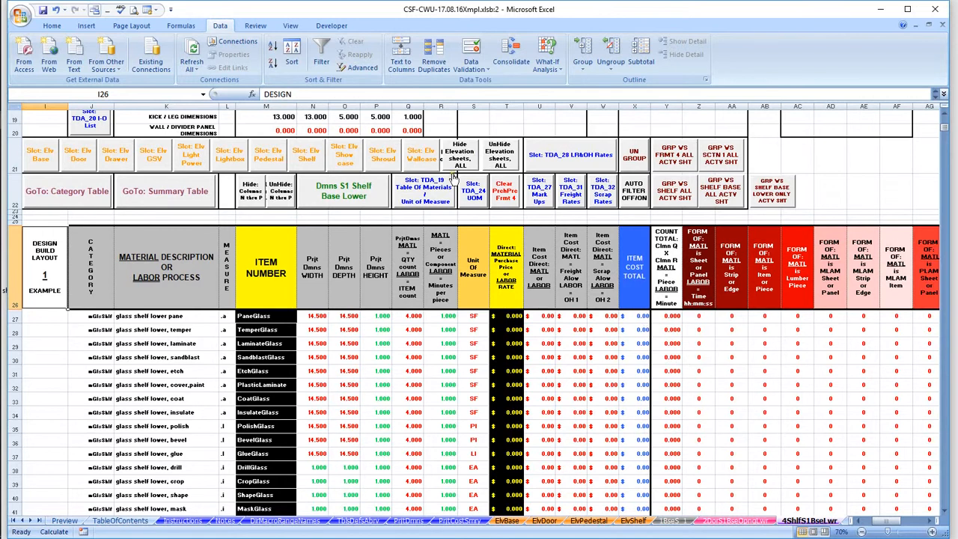
pyautogui.click(635, 192)
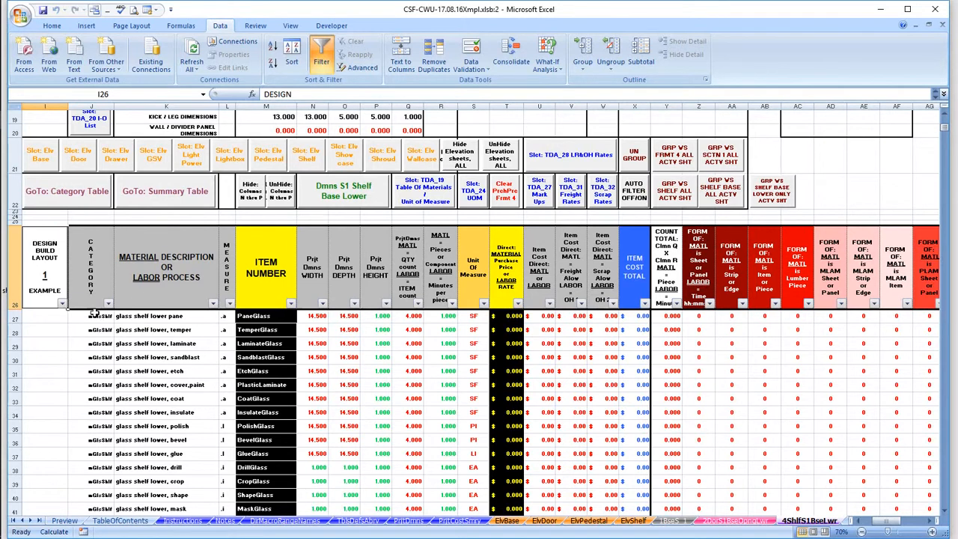
pyautogui.click(62, 303)
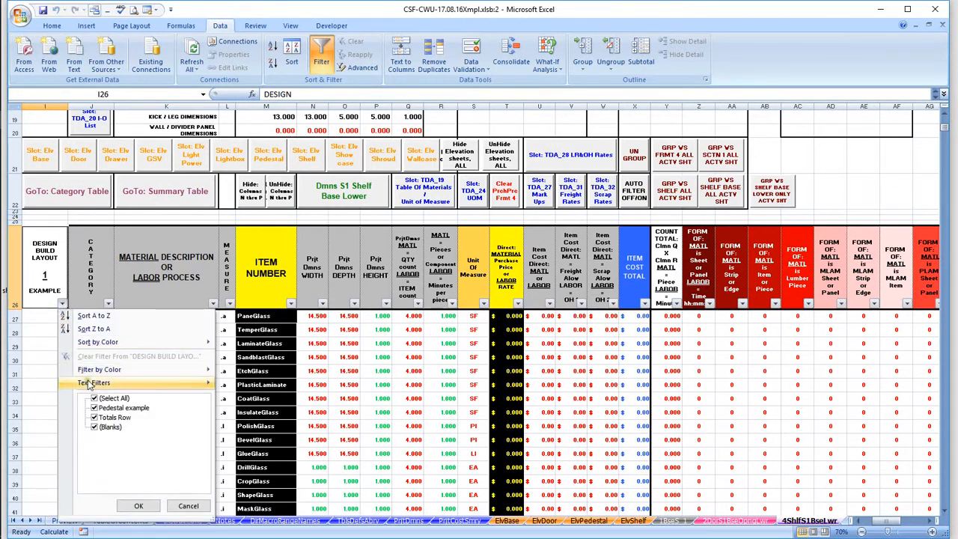
pyautogui.click(98, 428)
pyautogui.click(145, 507)
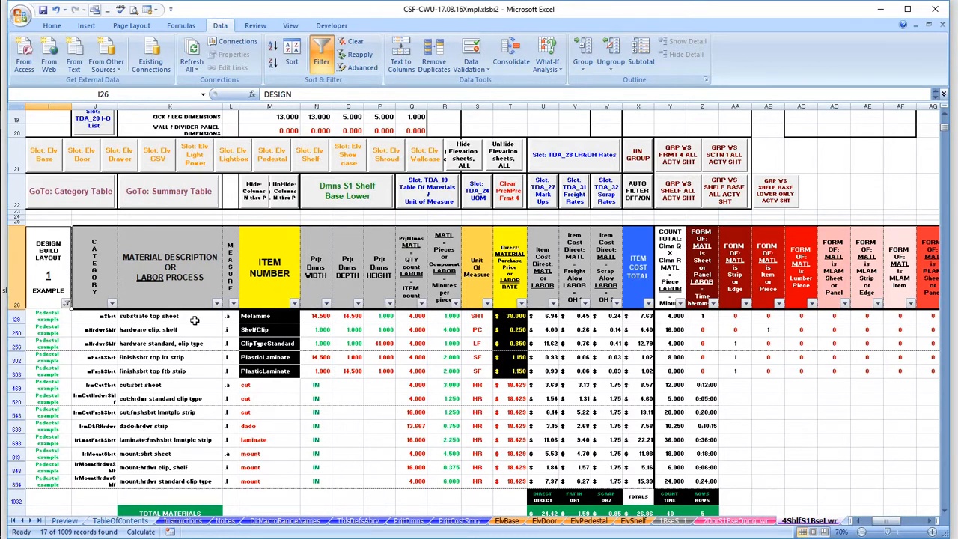
# - Examine the Melamine, ShelfClip, ClipTypeStandard and PlasticLaminate rows from item number through dimensions and unit to direct material price
pyautogui.moveTo(244, 318); pyautogui.dragTo(513, 322)
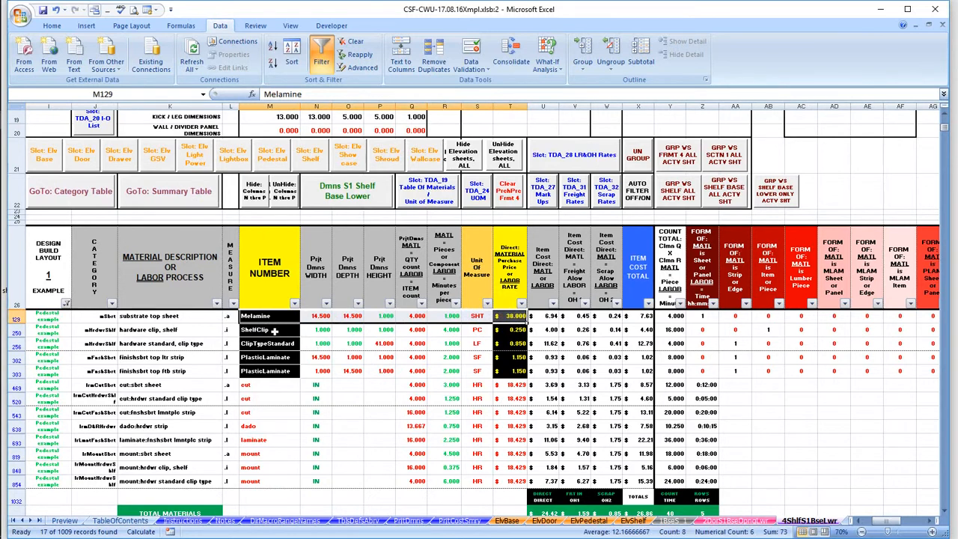
pyautogui.moveTo(277, 330); pyautogui.dragTo(527, 338)
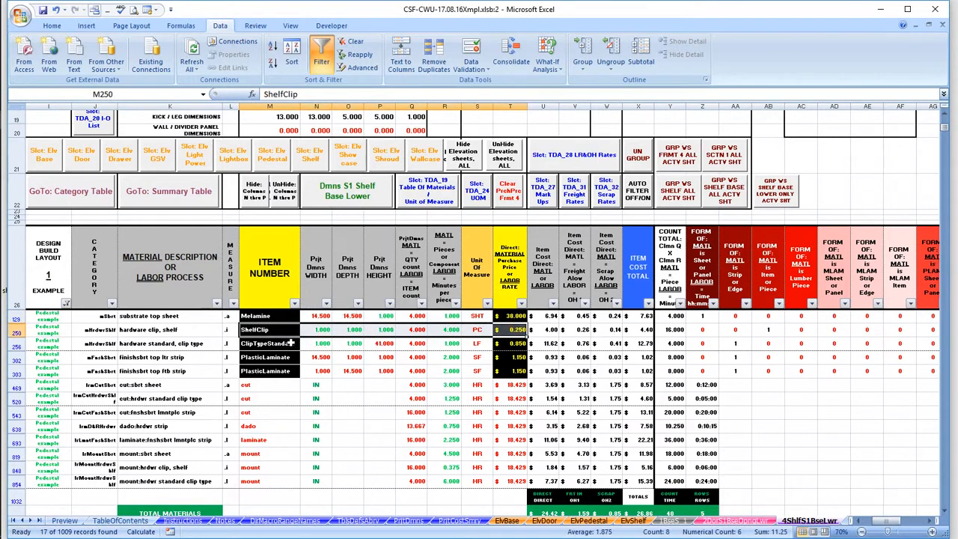
pyautogui.moveTo(290, 343); pyautogui.dragTo(524, 357)
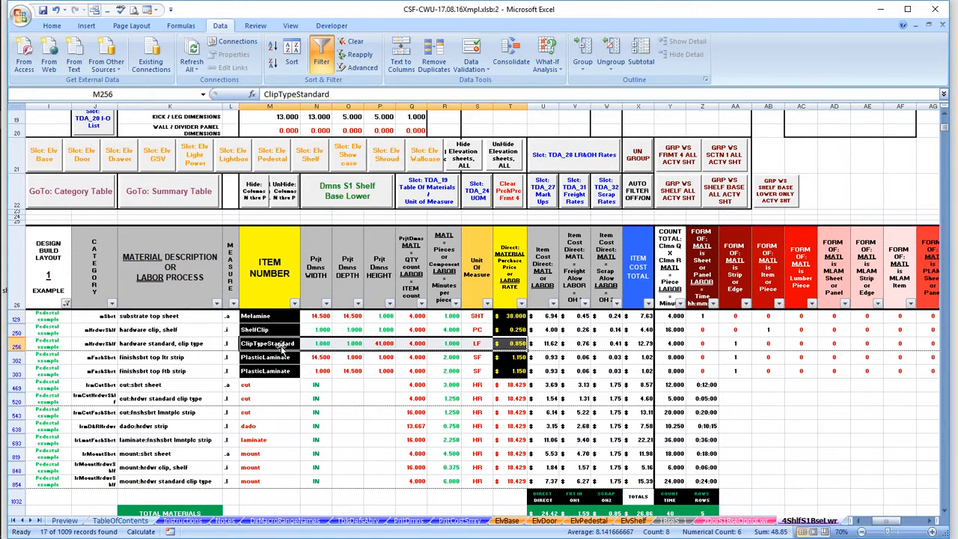
pyautogui.moveTo(268, 357); pyautogui.dragTo(515, 372)
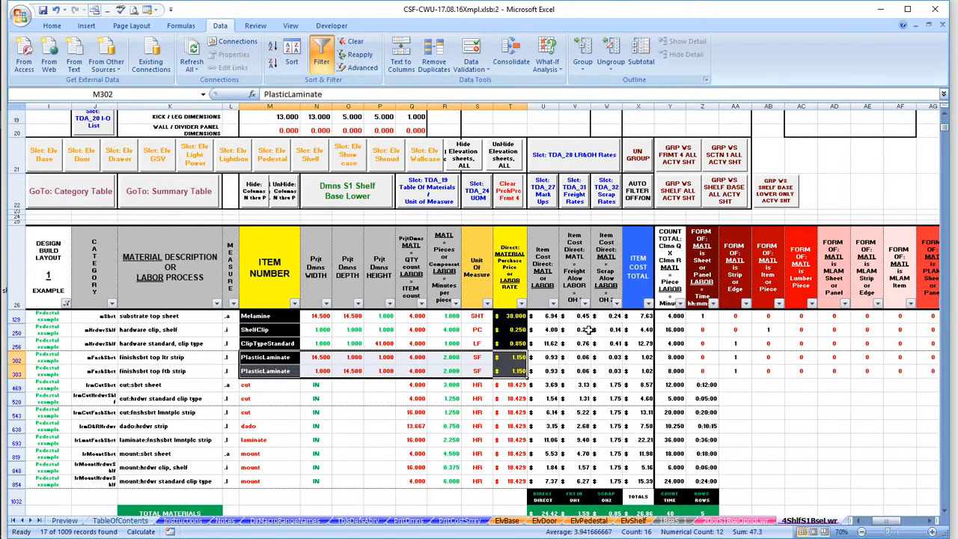
# - Examine the item cost direct, freight allowance and scrap allowance columns and their formulas in the Melamine row
pyautogui.moveTo(551, 263); pyautogui.dragTo(602, 264)
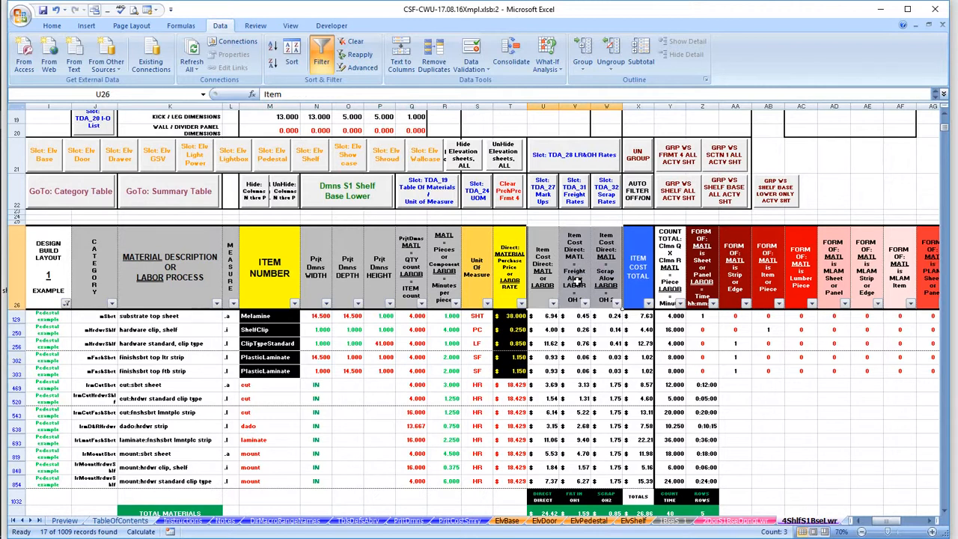
pyautogui.click(552, 317)
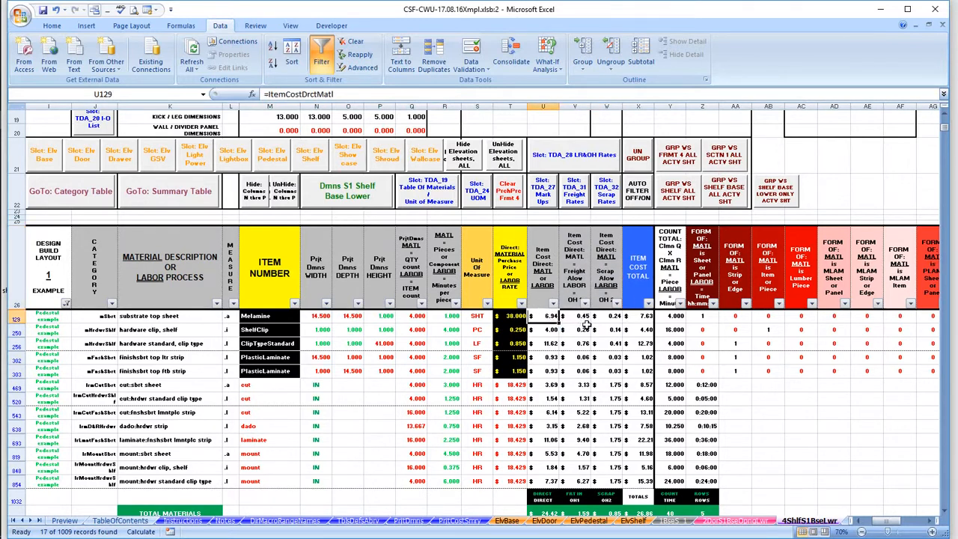
pyautogui.click(580, 317)
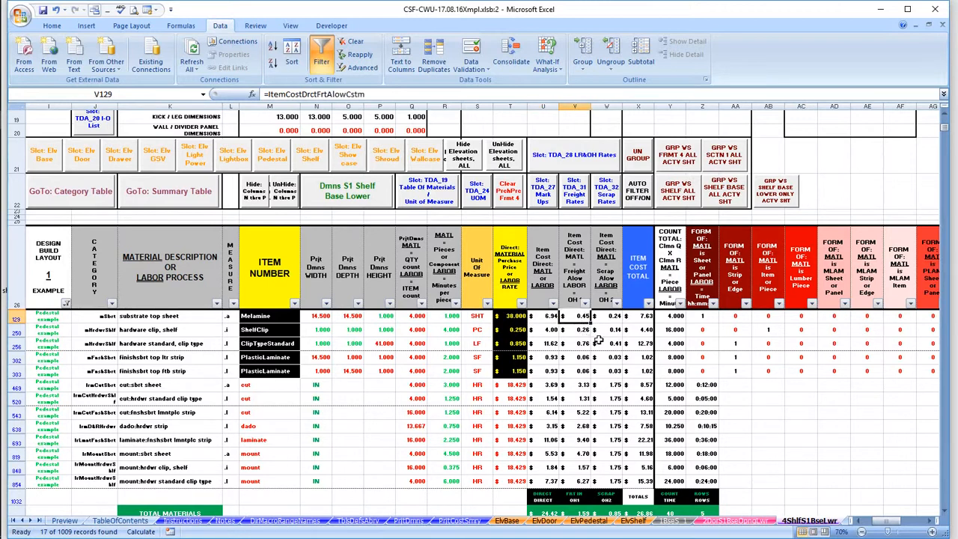
pyautogui.click(613, 316)
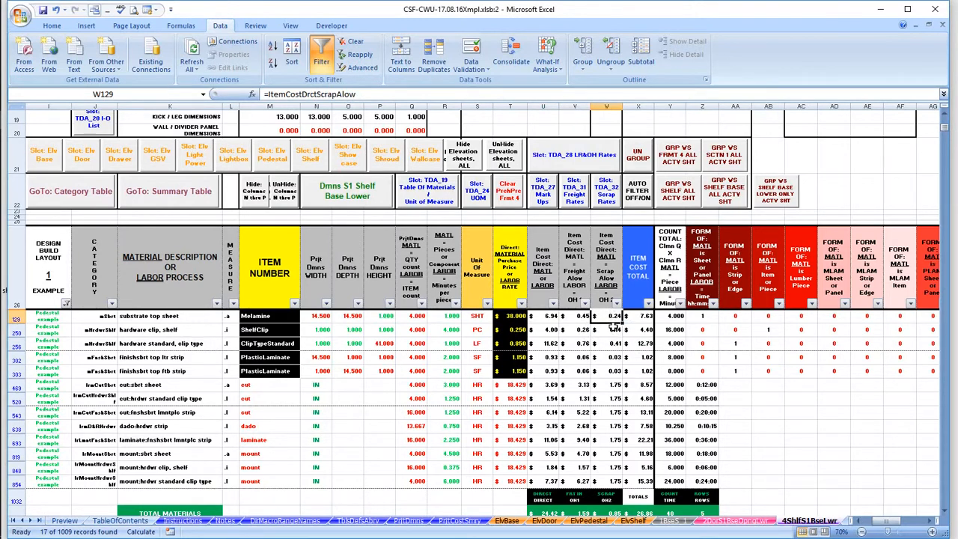
pyautogui.moveTo(551, 317); pyautogui.dragTo(626, 318)
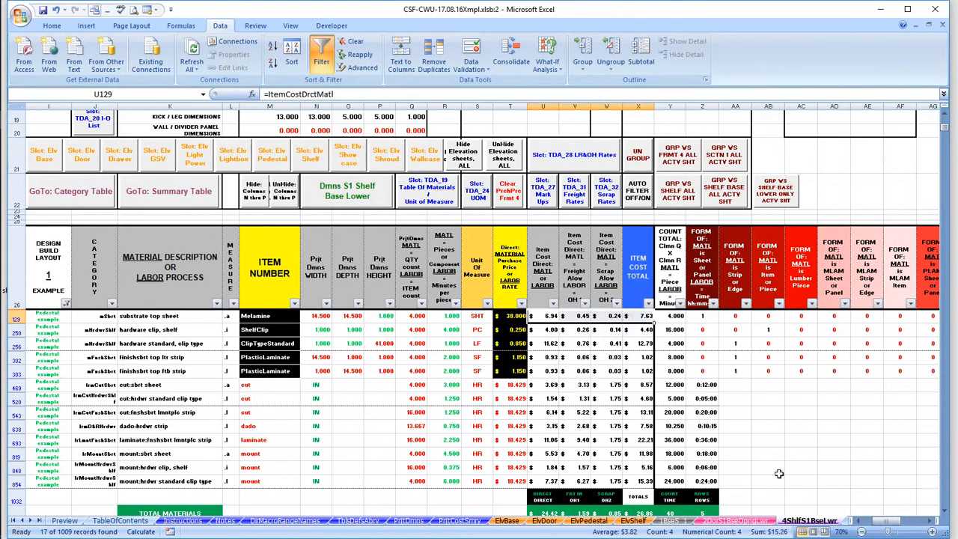
pyautogui.click(615, 346)
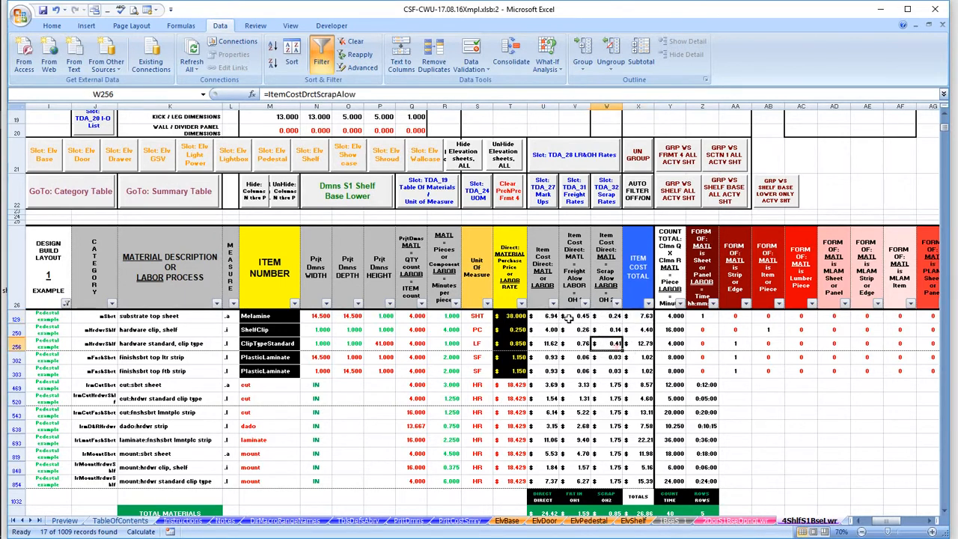
# - Check the Melamine row's direct, freight and scrap costs against the TDA_31 freight rates table, and return to 4ShlfS1BseLwr
pyautogui.moveTo(544, 317); pyautogui.dragTo(615, 318)
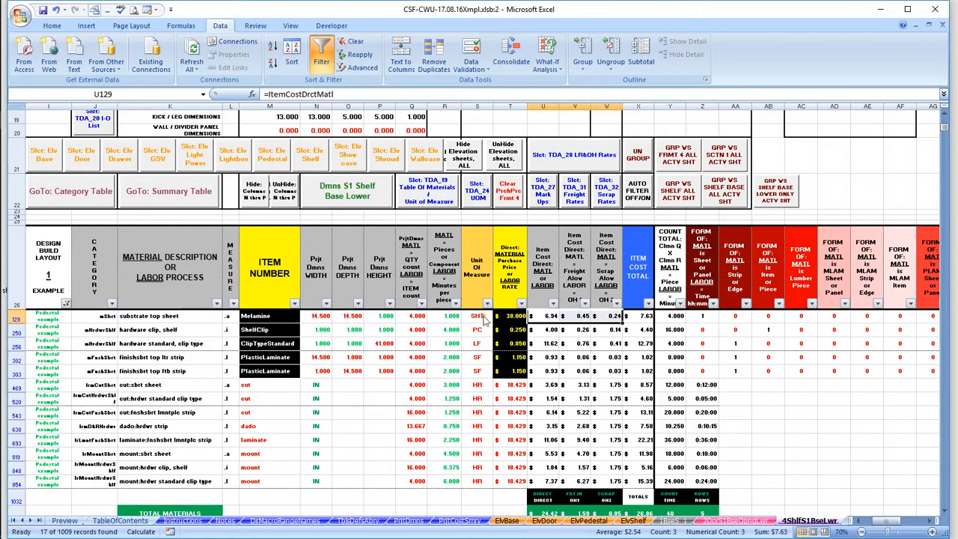
pyautogui.click(575, 191)
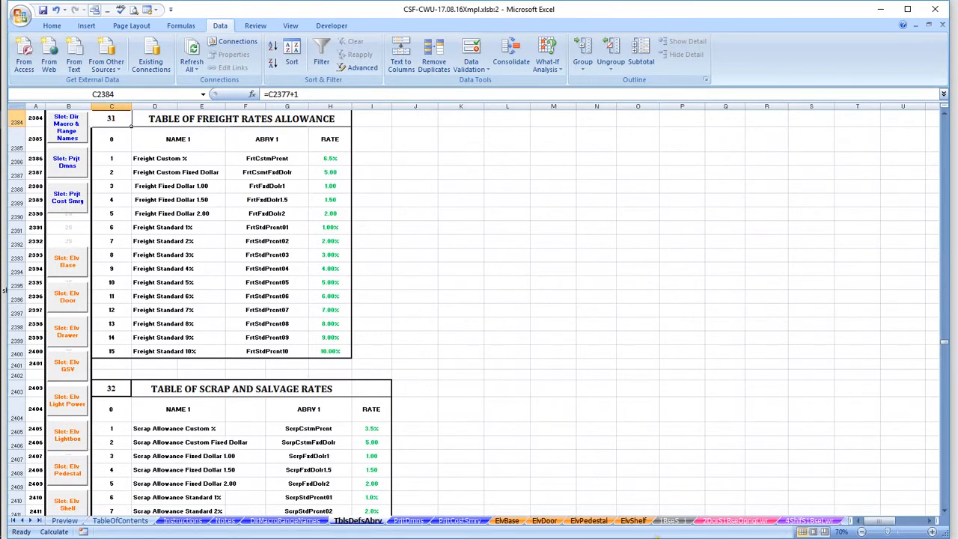
pyautogui.click(805, 522)
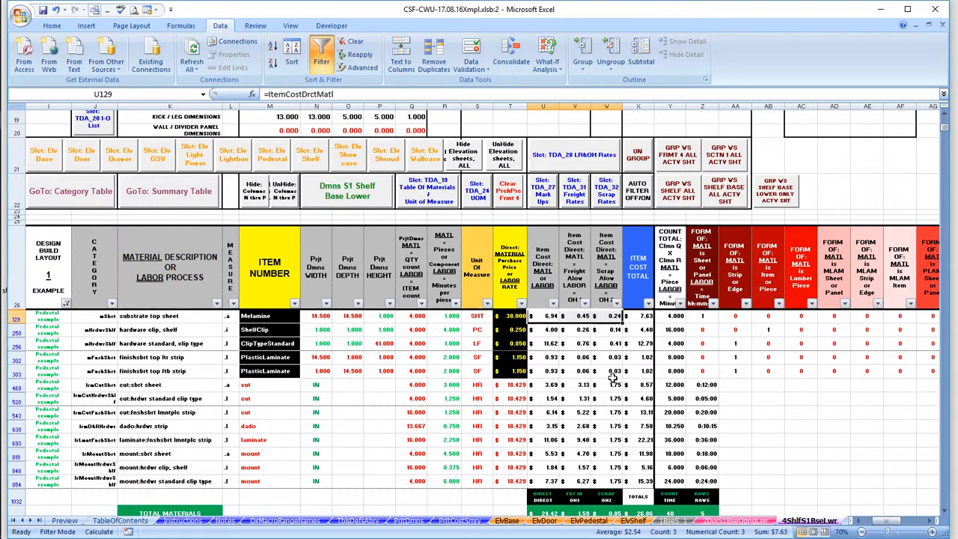
# - Check the labor rows' hourly rates against the TDA_28 labor rates and overhead table, and return to 4ShlfS1BseLwr
pyautogui.click(511, 384)
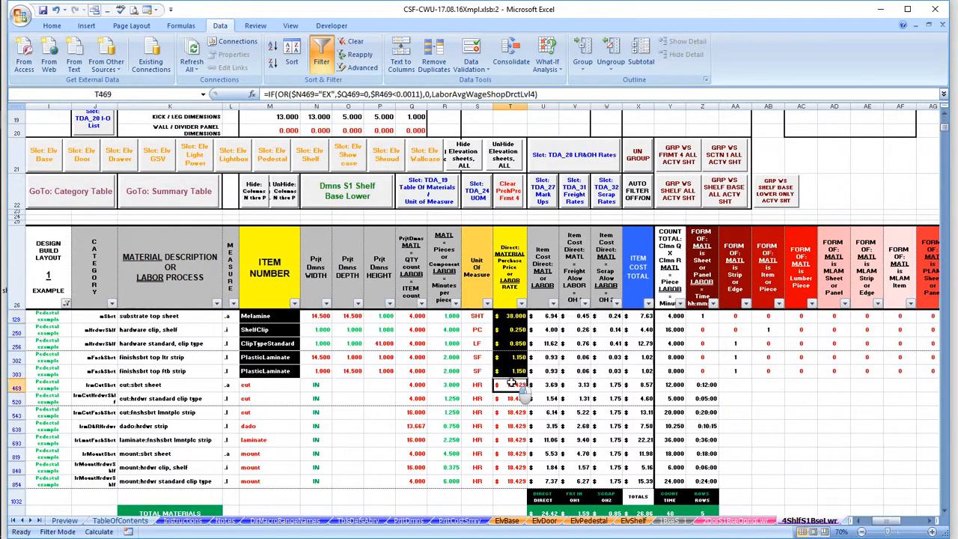
pyautogui.moveTo(512, 385); pyautogui.dragTo(520, 471)
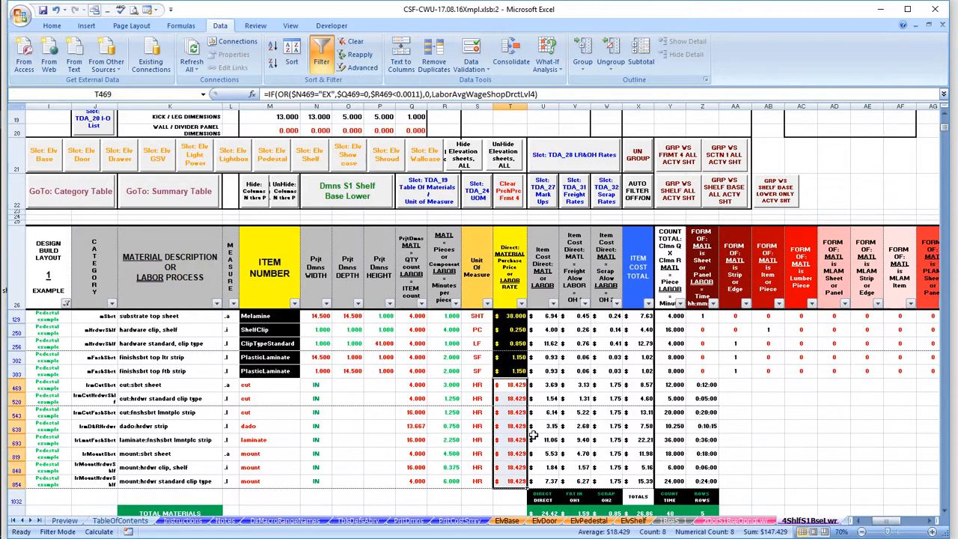
pyautogui.click(714, 372)
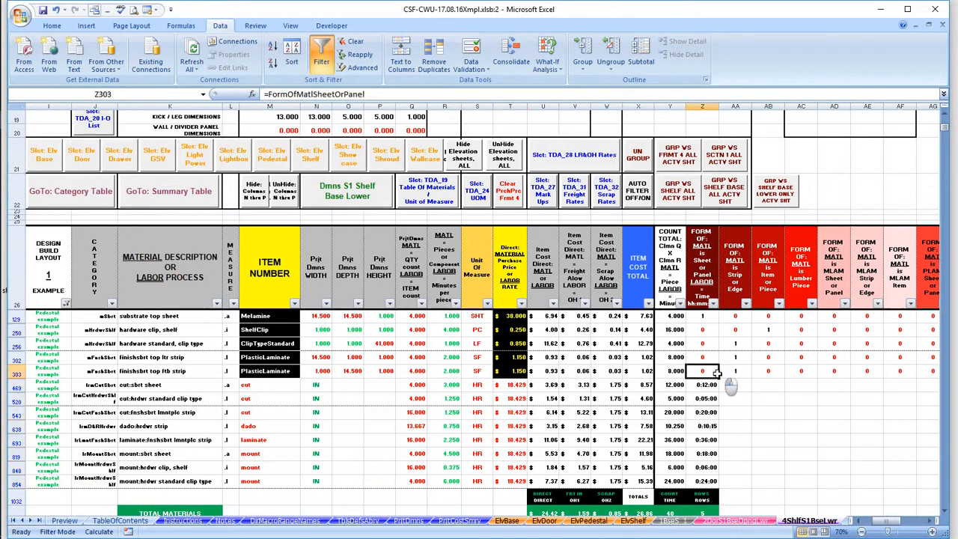
pyautogui.click(551, 371)
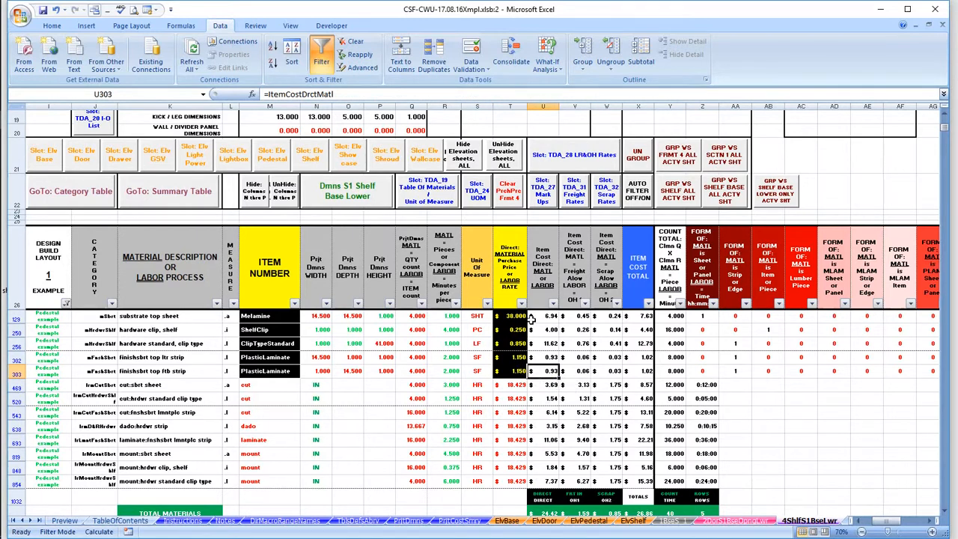
pyautogui.click(567, 158)
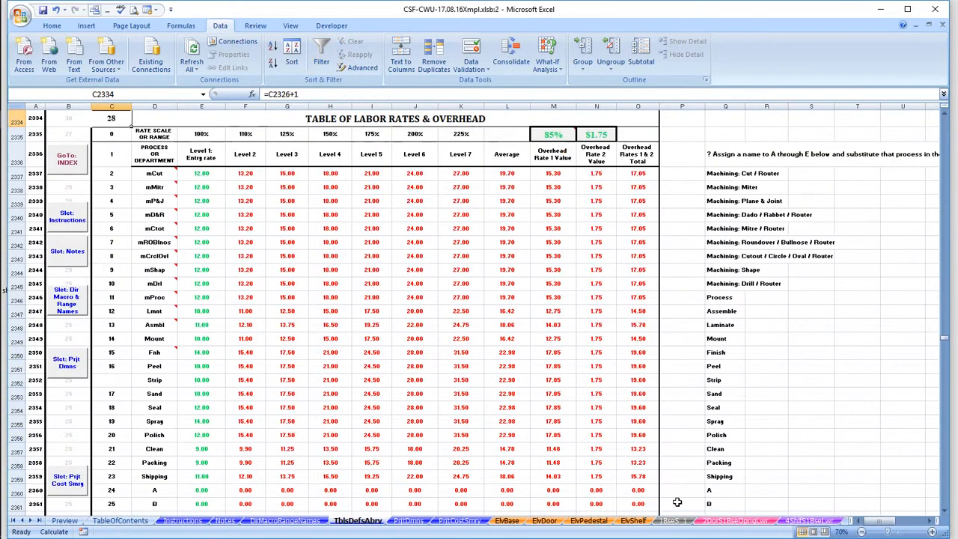
pyautogui.click(811, 520)
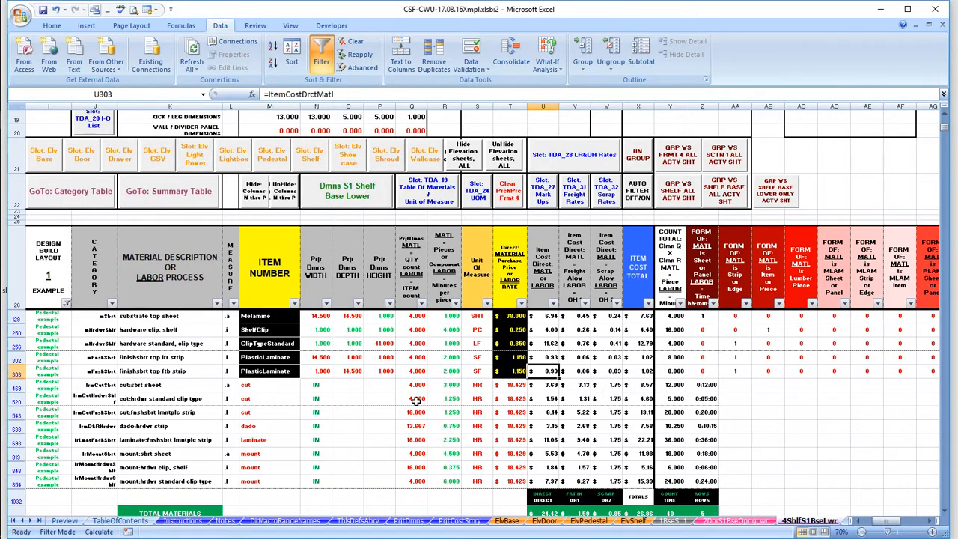
# - Examine the hardware standard cut, laminate strip cut and dado rows from quantity and minutes per piece through total minutes
pyautogui.moveTo(414, 399); pyautogui.dragTo(670, 399)
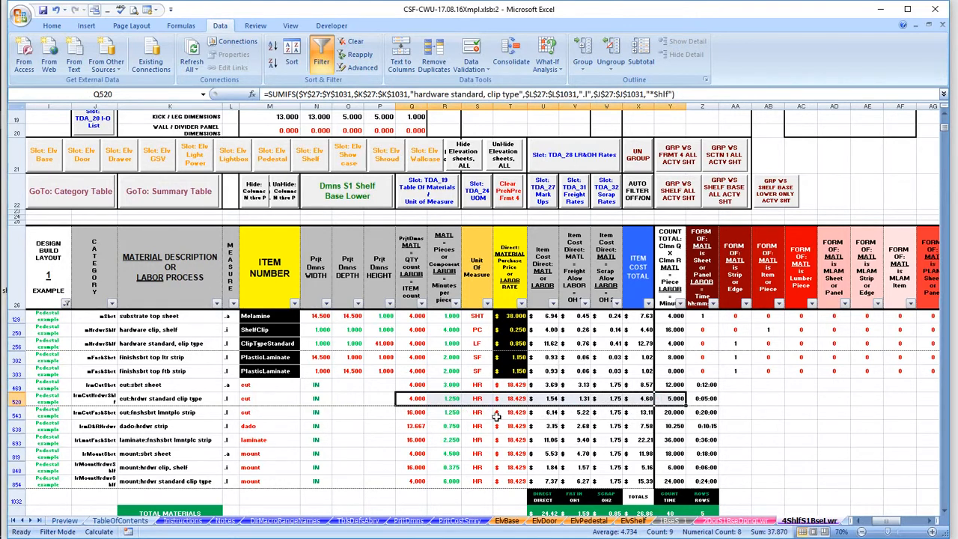
pyautogui.click(423, 411)
pyautogui.moveTo(424, 412); pyautogui.dragTo(689, 419)
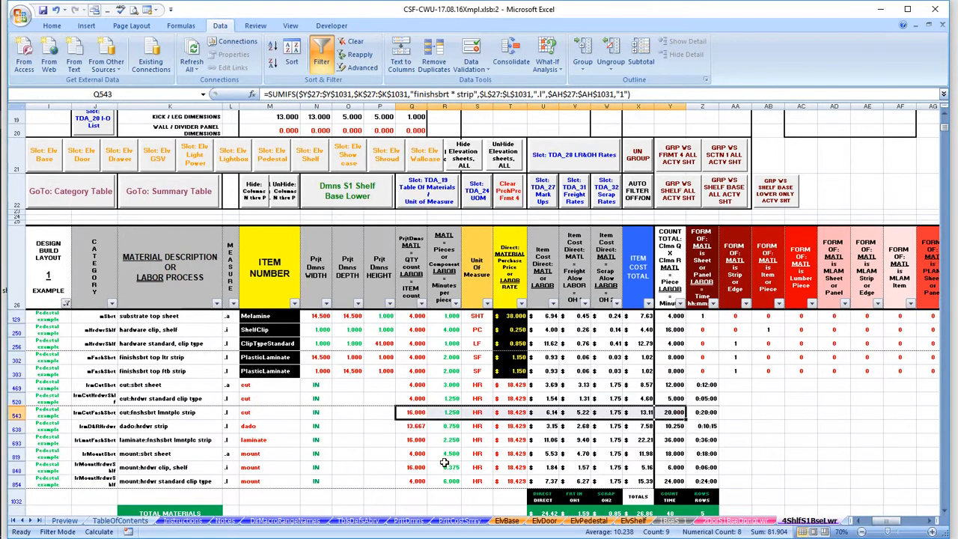
pyautogui.click(416, 423)
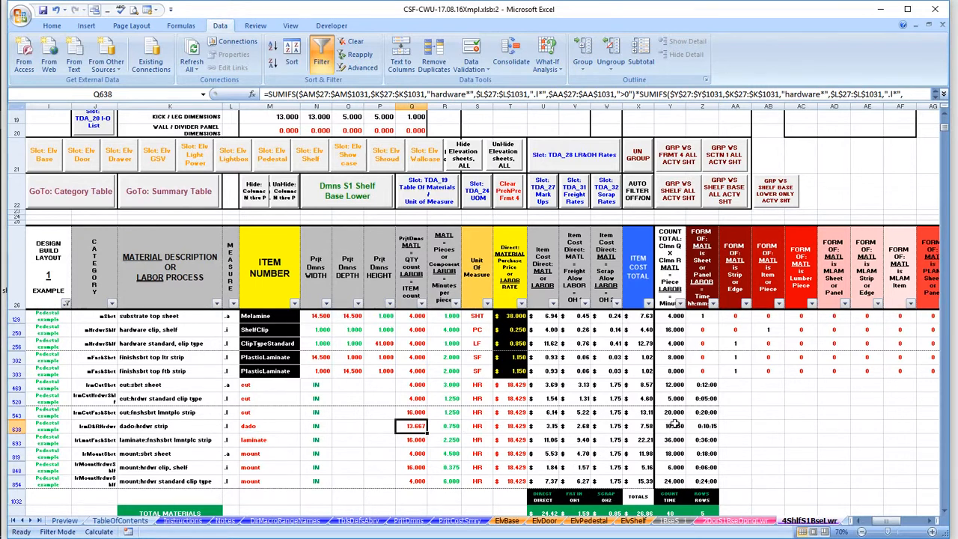
pyautogui.moveTo(674, 425); pyautogui.dragTo(426, 424)
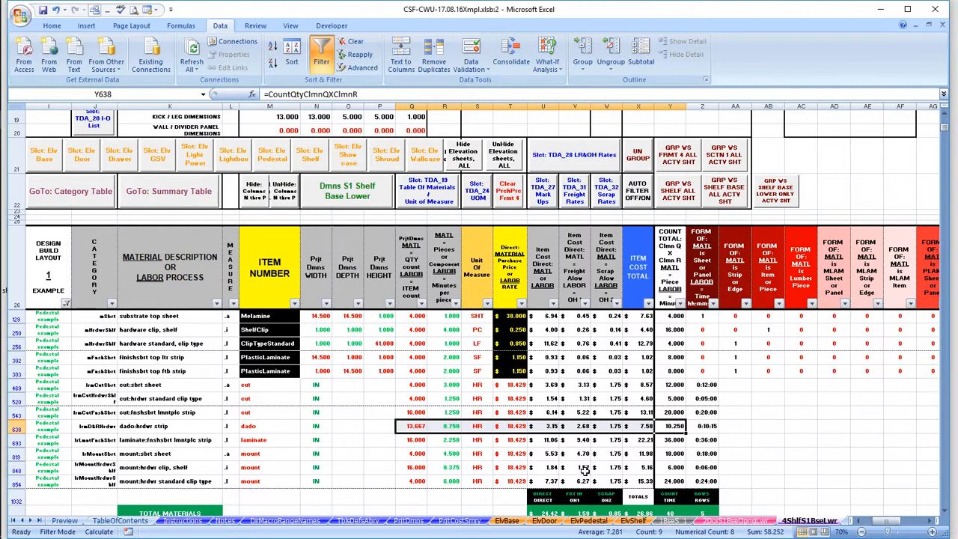
# - Examine the three mount rows from quantity and minutes per piece through labor time, plus the dado row's time formula
pyautogui.moveTo(709, 440); pyautogui.dragTo(703, 483)
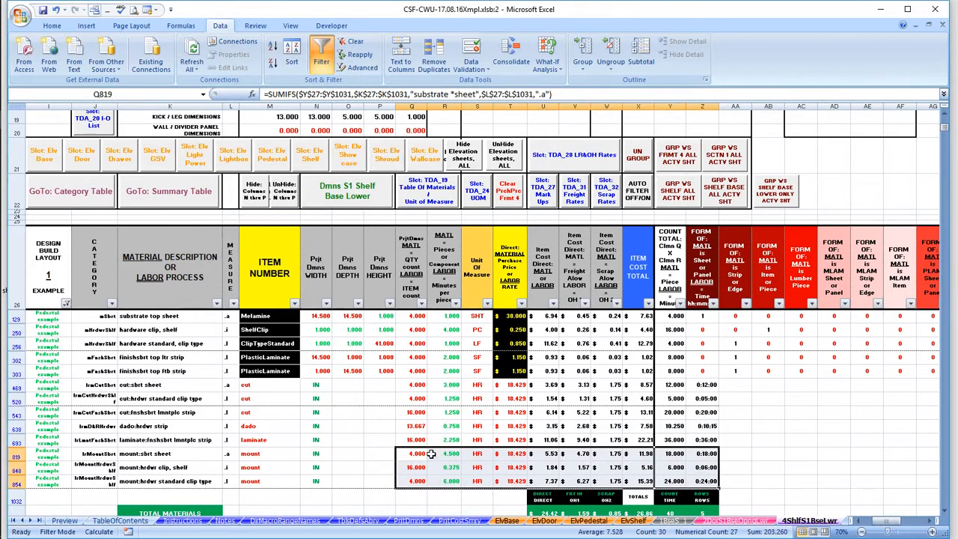
pyautogui.moveTo(430, 453); pyautogui.dragTo(699, 455)
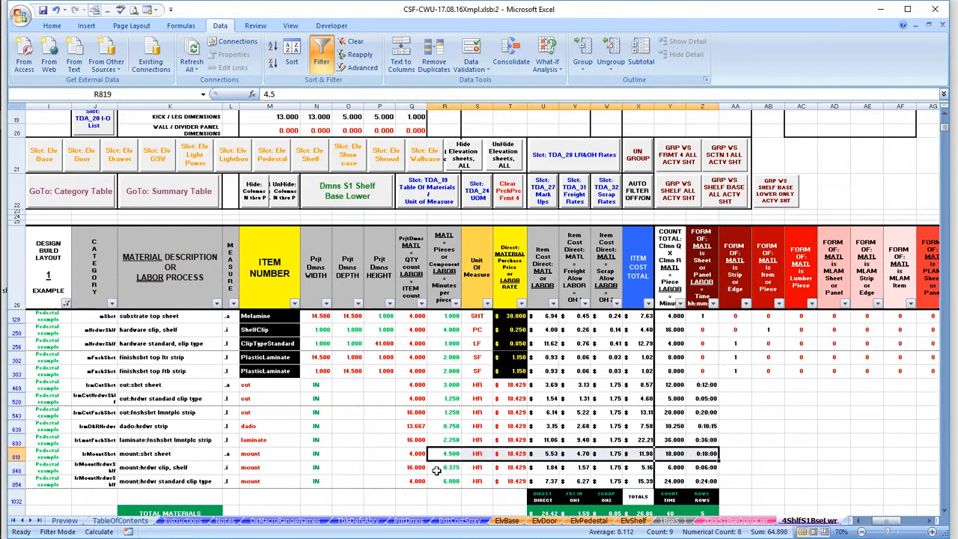
pyautogui.moveTo(455, 466); pyautogui.dragTo(689, 466)
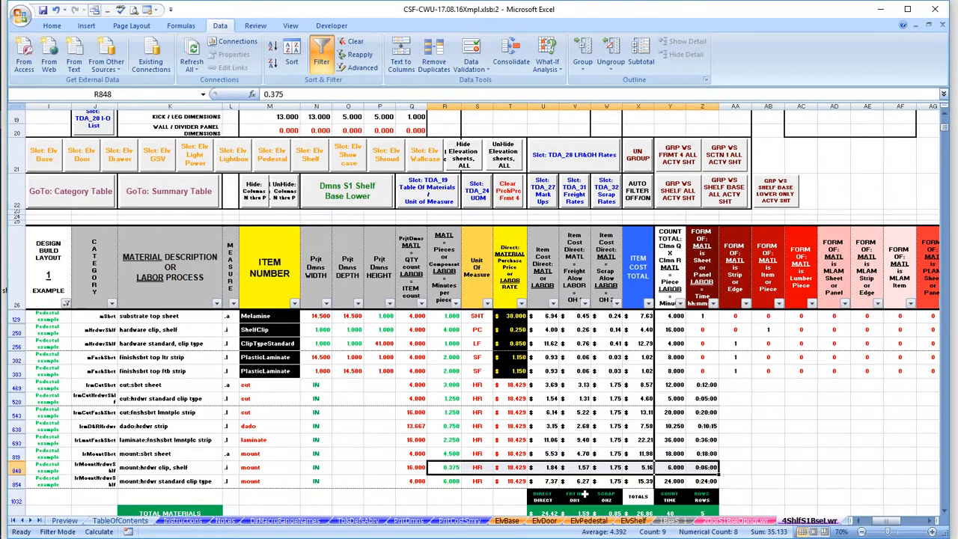
pyautogui.moveTo(423, 481); pyautogui.dragTo(715, 480)
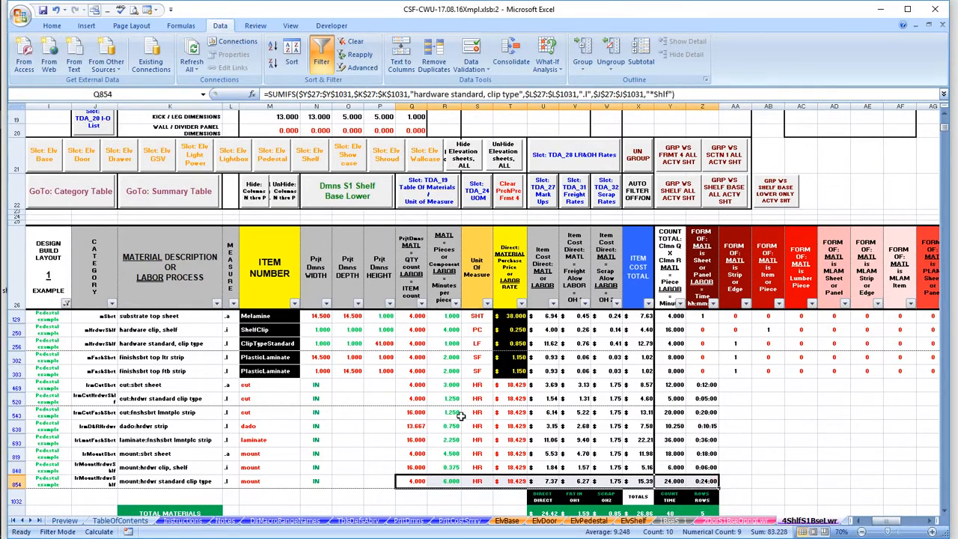
pyautogui.click(703, 426)
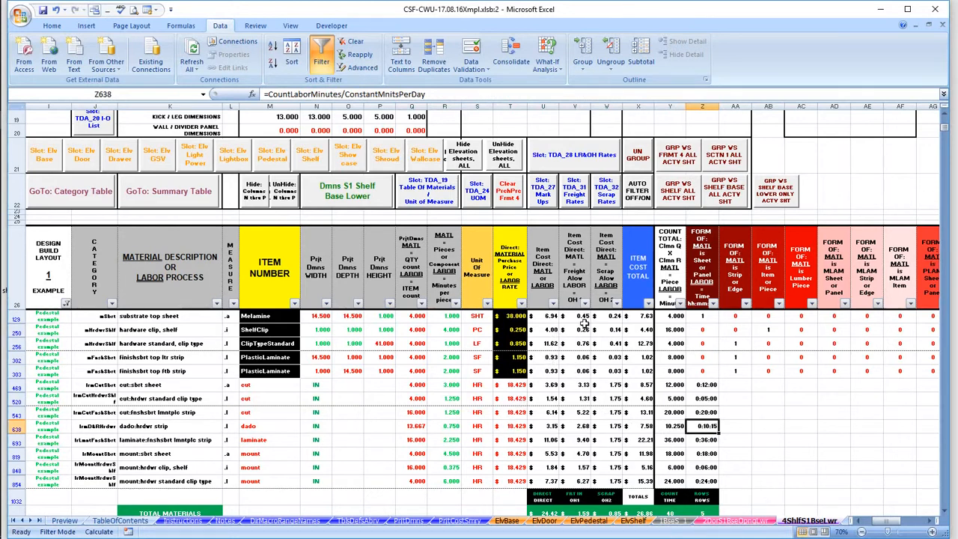
# - Review the item cost direct, freight/overhead 1 and scrap/overhead 2 columns, and the item cost totals of the PlasticLaminate rows
pyautogui.click(555, 107)
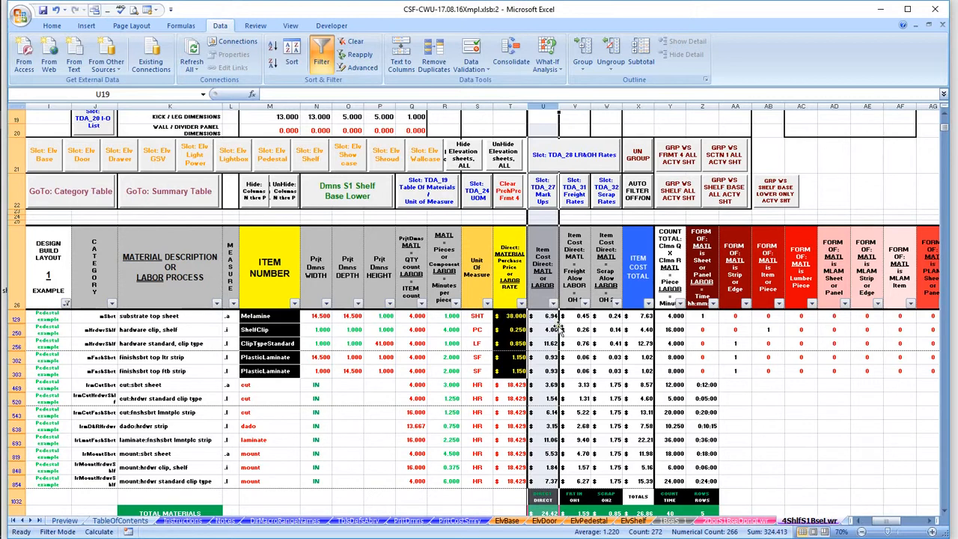
pyautogui.click(575, 106)
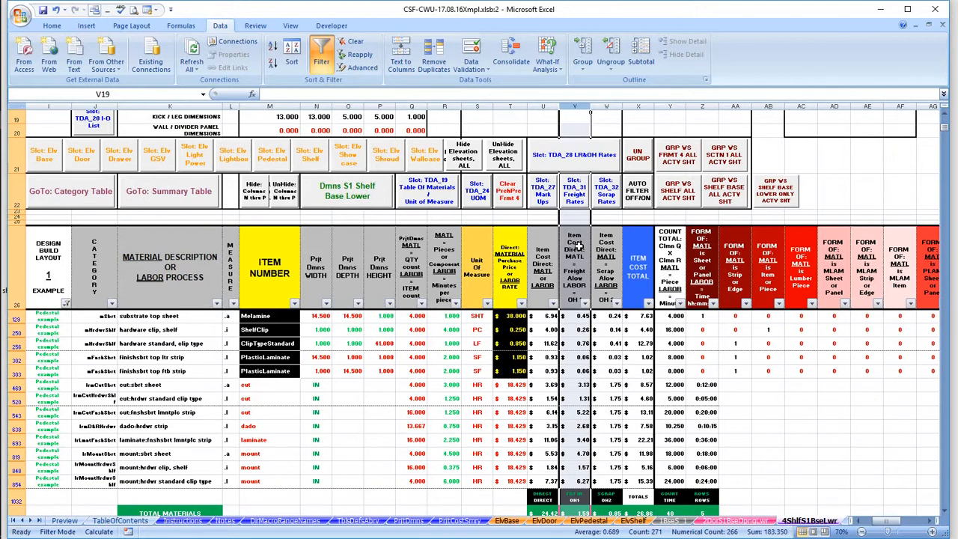
pyautogui.click(606, 107)
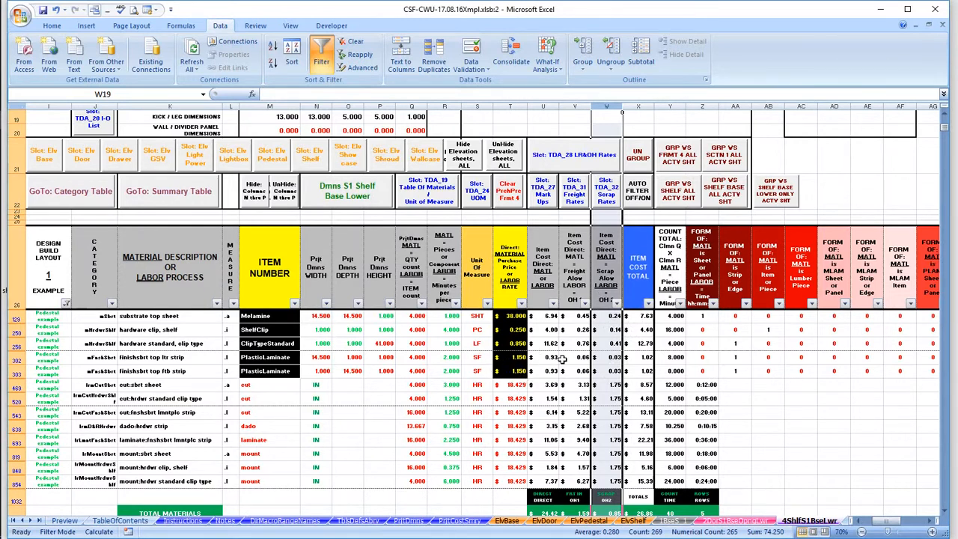
pyautogui.moveTo(645, 356); pyautogui.dragTo(645, 369)
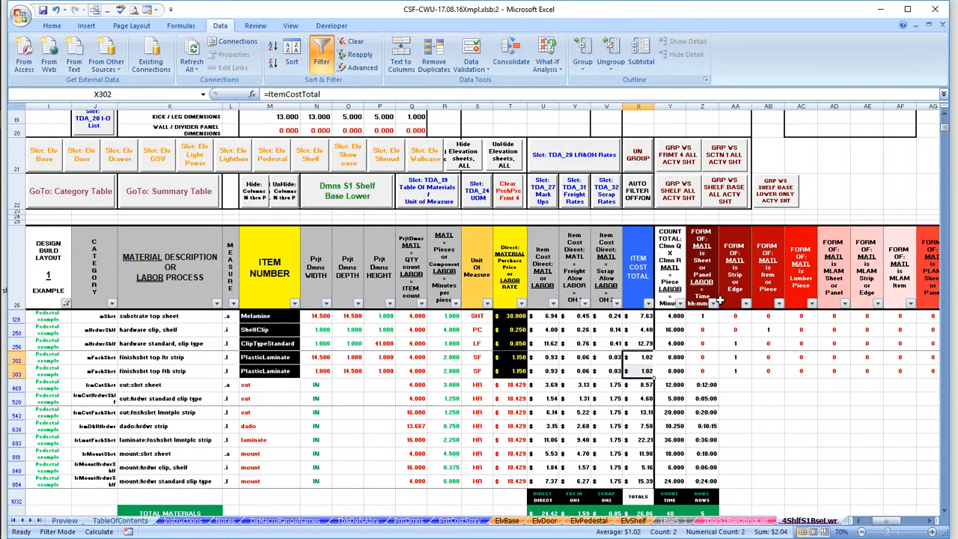
# - Examine all the labor rows from rate through time, and their direct labor costs
pyautogui.moveTo(509, 385); pyautogui.dragTo(701, 480)
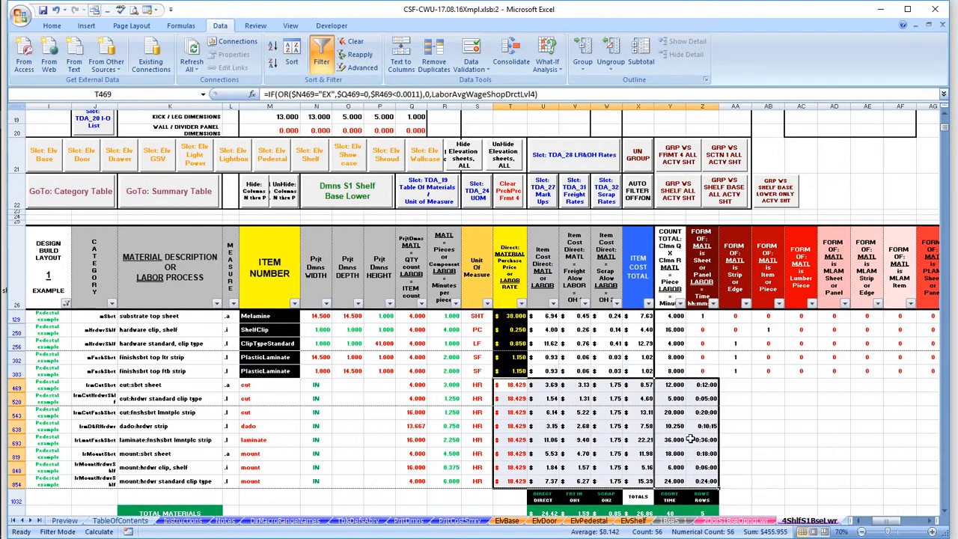
pyautogui.click(552, 385)
pyautogui.moveTo(551, 385); pyautogui.dragTo(555, 480)
# - Examine the direct, freight-in and scrap amounts in the Total Materials row and their combined sum
pyautogui.scroll(-1, 722, 410)
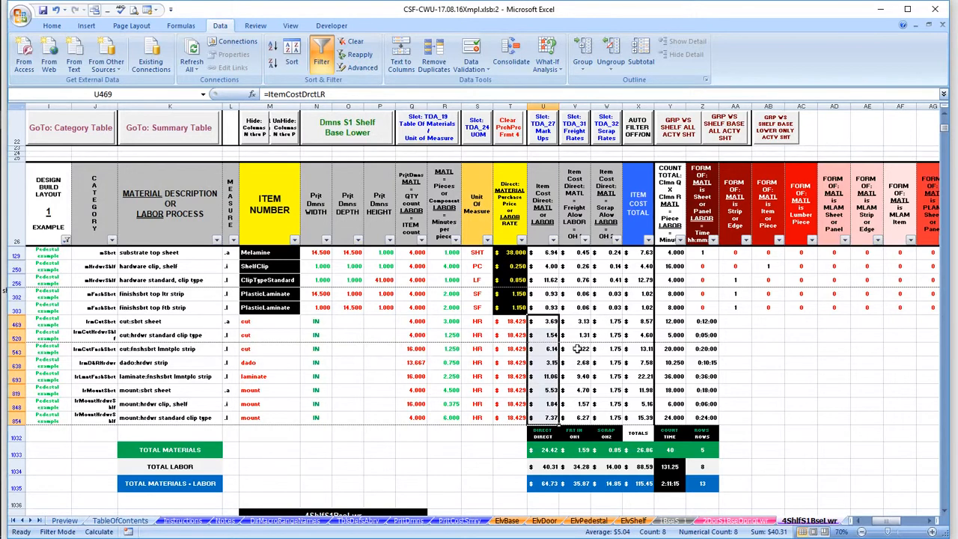
pyautogui.click(542, 450)
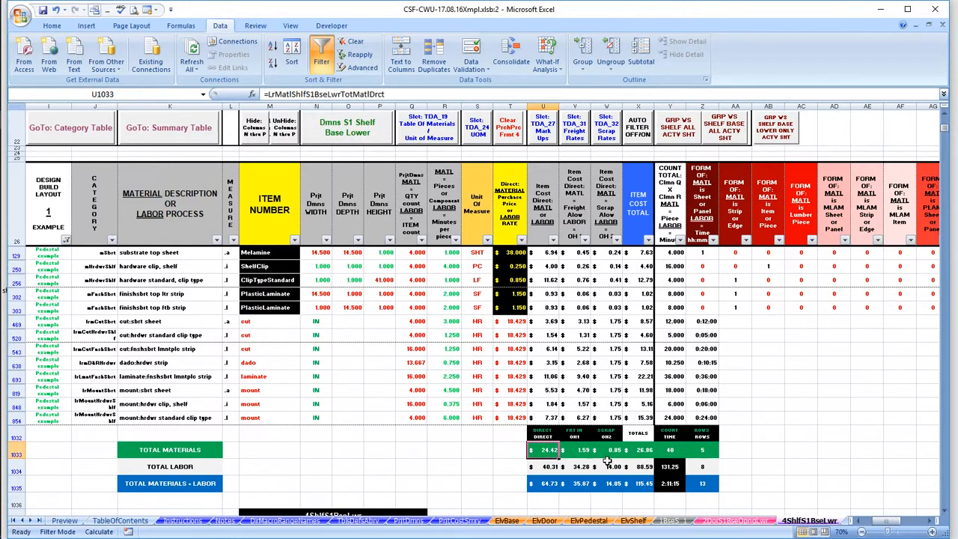
pyautogui.click(584, 449)
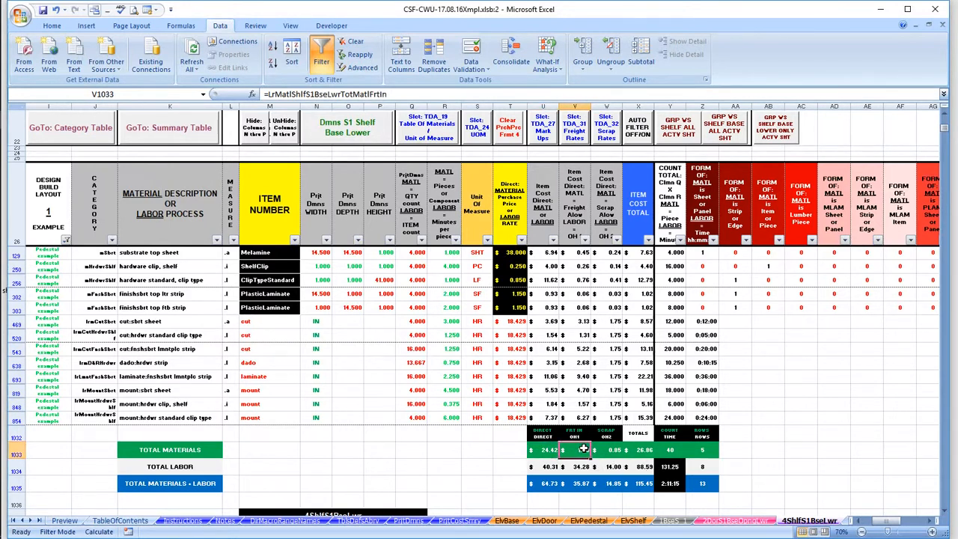
pyautogui.click(619, 449)
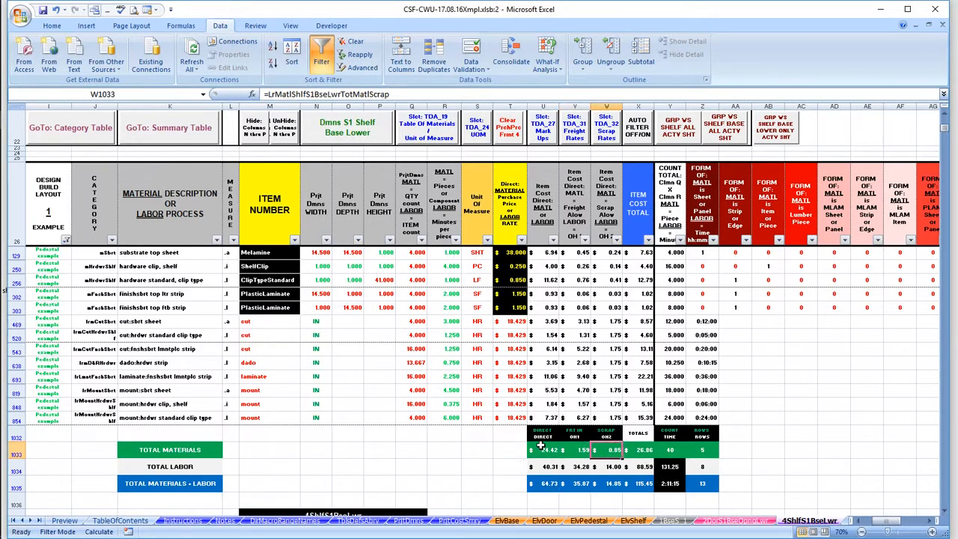
pyautogui.moveTo(540, 447); pyautogui.dragTo(621, 450)
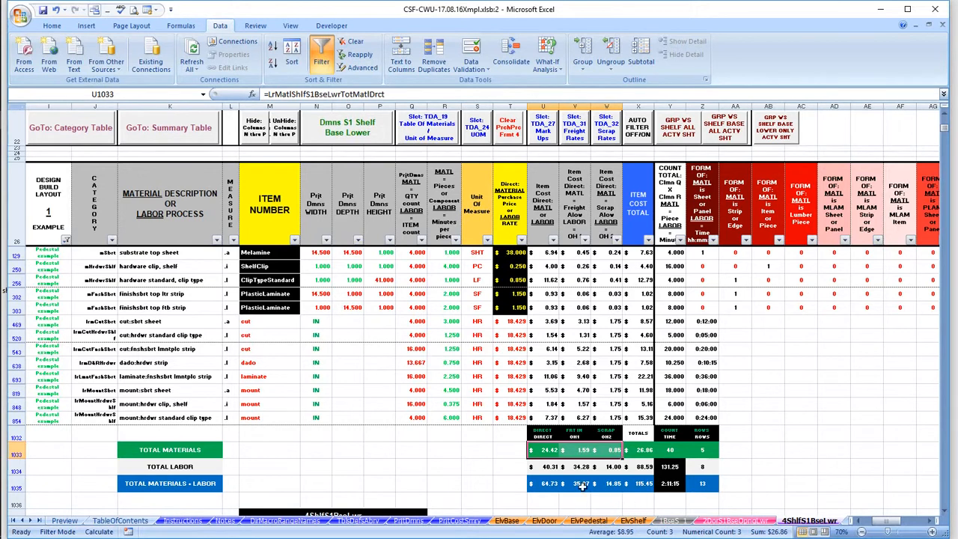
# - Examine the Total Labor row's direct, overhead and total costs, the combined materials and labor total, and the labor time
pyautogui.click(548, 466)
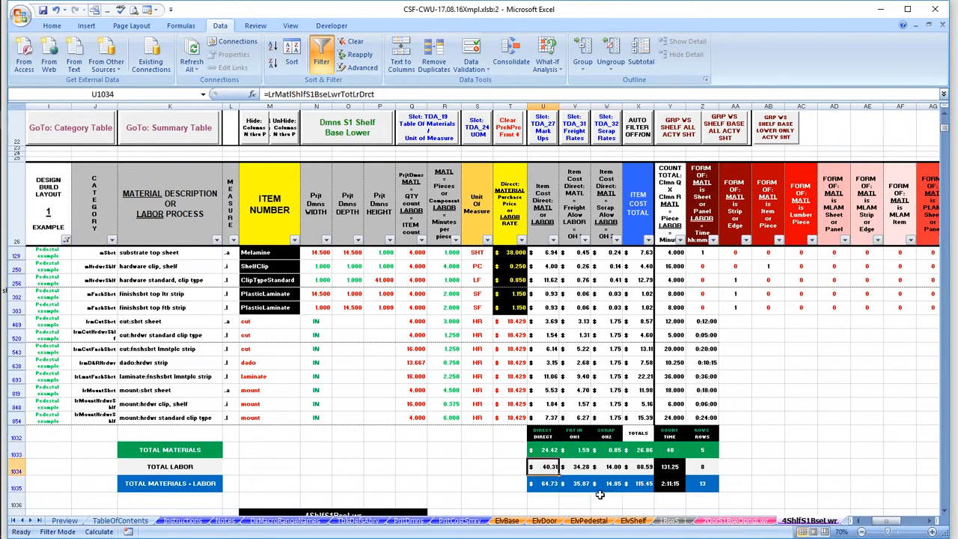
pyautogui.click(587, 468)
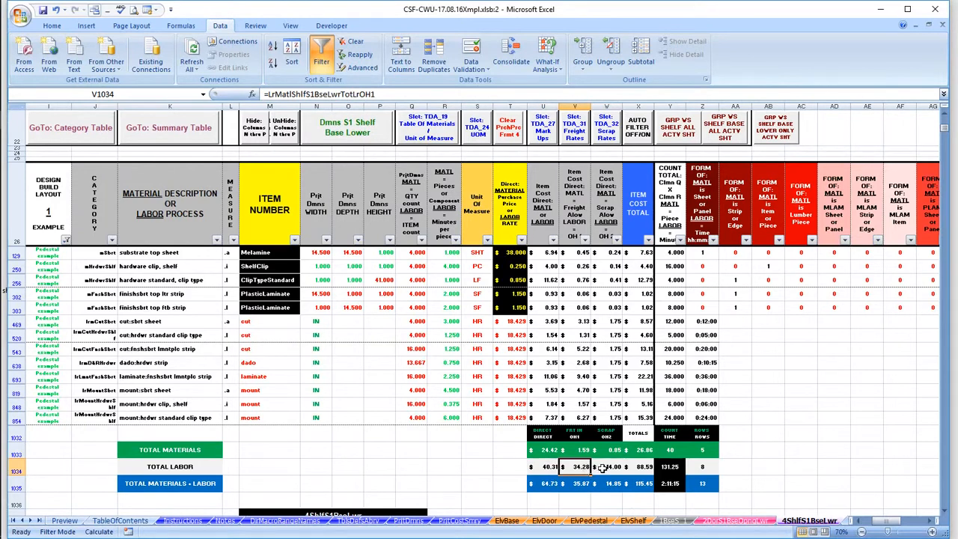
pyautogui.click(611, 467)
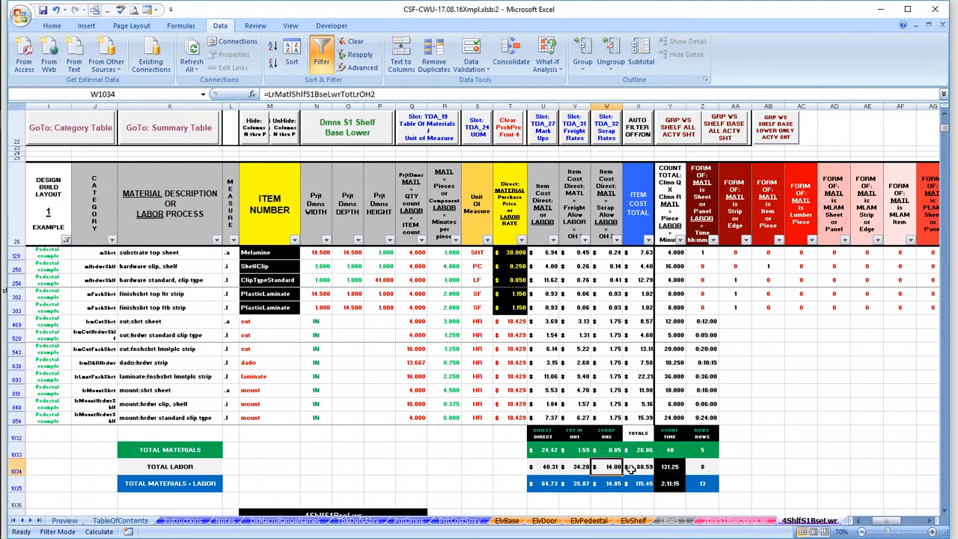
pyautogui.click(642, 467)
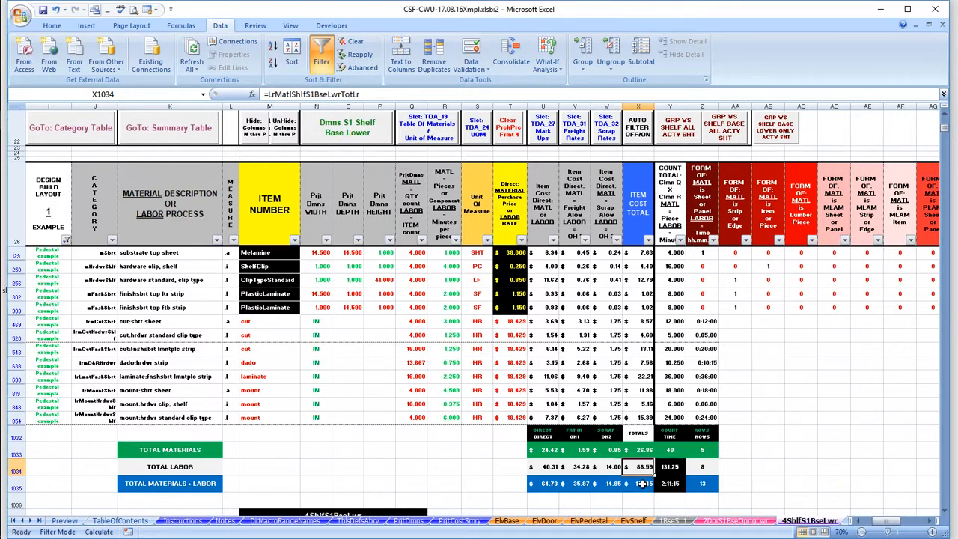
pyautogui.click(641, 483)
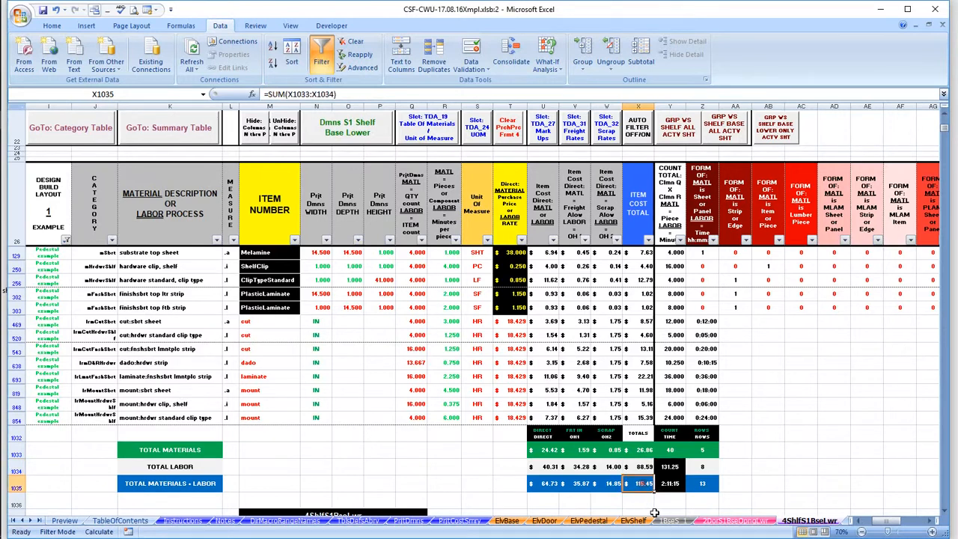
pyautogui.click(677, 466)
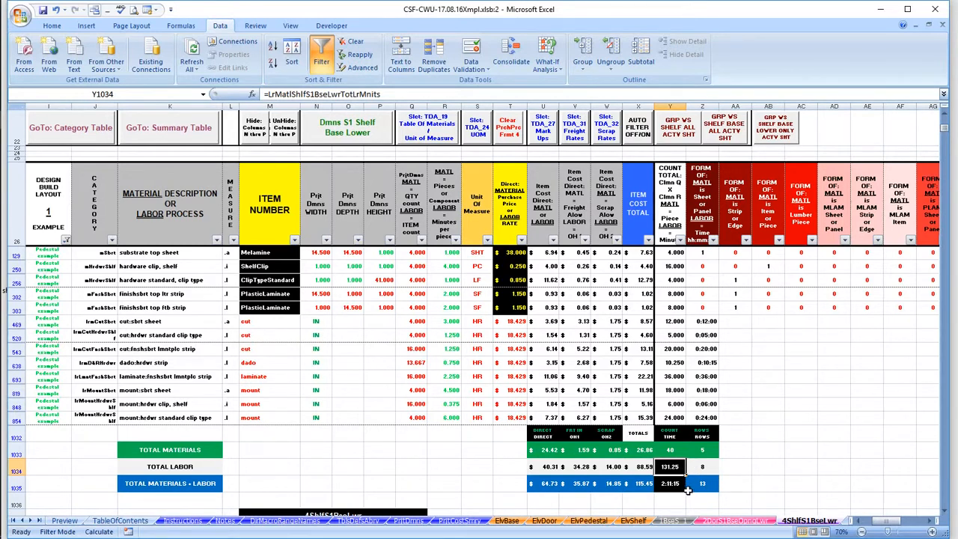
pyautogui.click(675, 485)
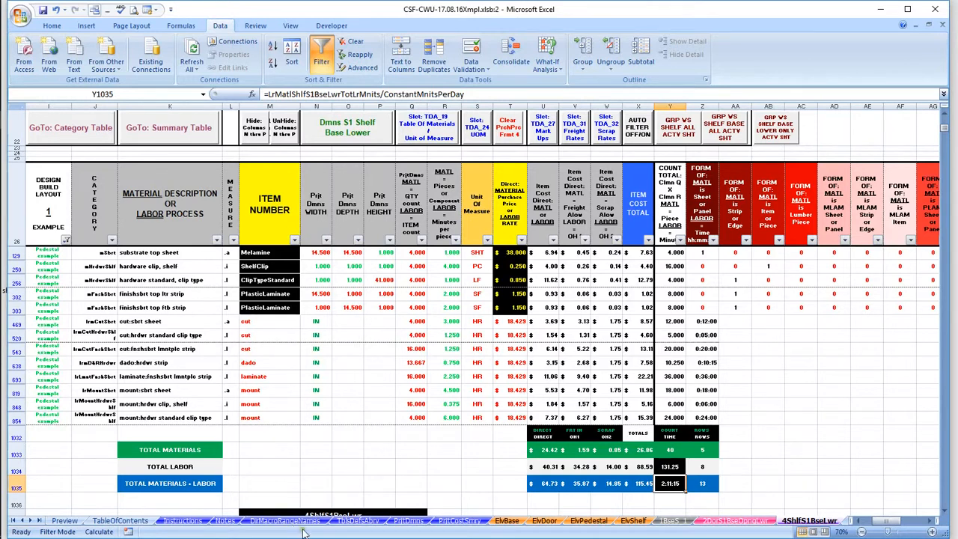
# - Open the PrjtCostSmry sheet and view the fixture's cost, markup, sell price and time summary at its beginning
pyautogui.click(458, 520)
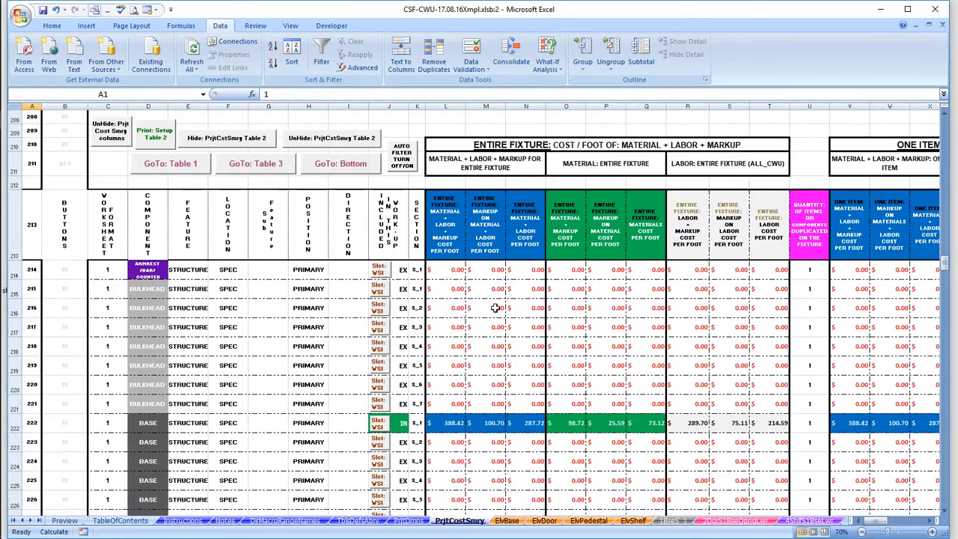
pyautogui.scroll(6, 495, 306)
pyautogui.scroll(20, 496, 306)
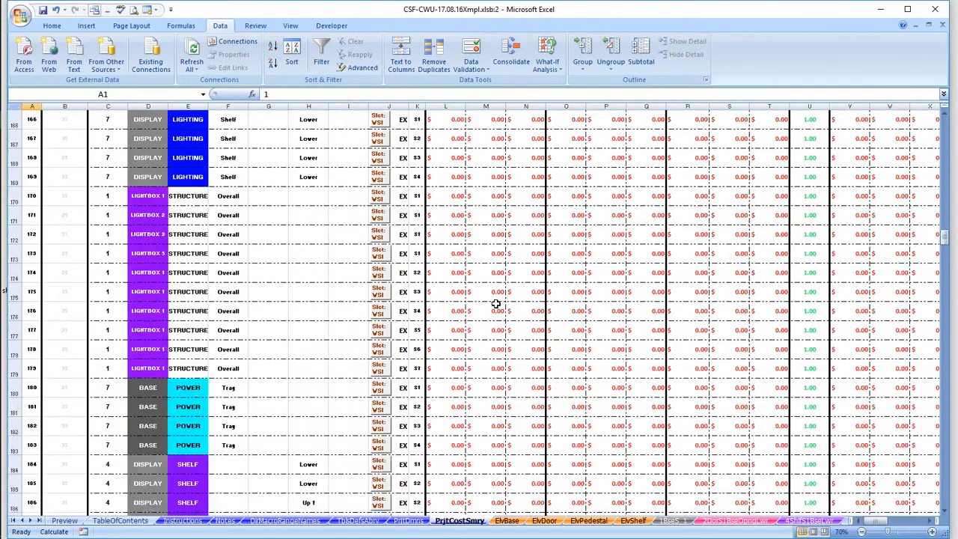
pyautogui.scroll(10, 451, 334)
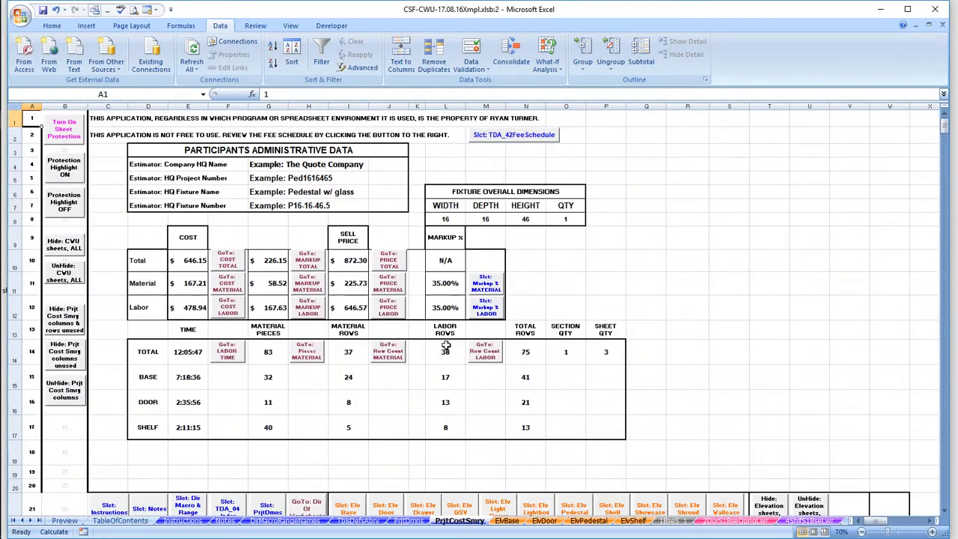
# - Turn on the AutoFilter for PrjtCostSmry Table 1 and exclude the EX rows in the Included In This Work-Up column
pyautogui.scroll(-7, 447, 341)
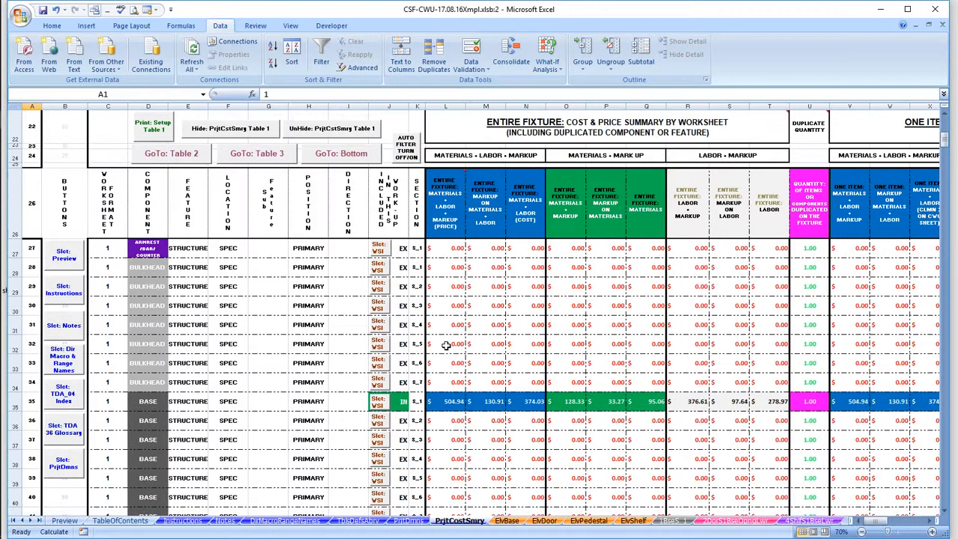
pyautogui.click(410, 158)
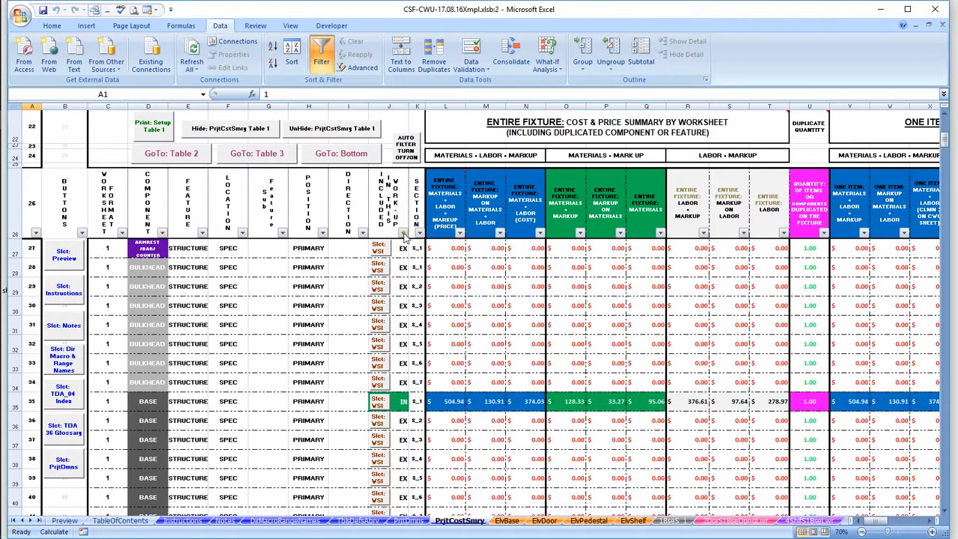
pyautogui.click(403, 233)
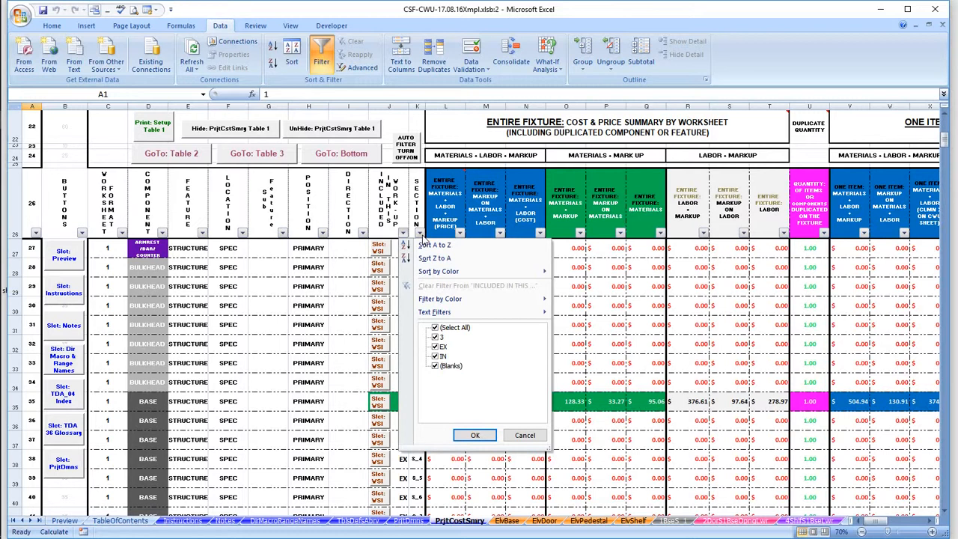
pyautogui.click(435, 346)
pyautogui.click(475, 434)
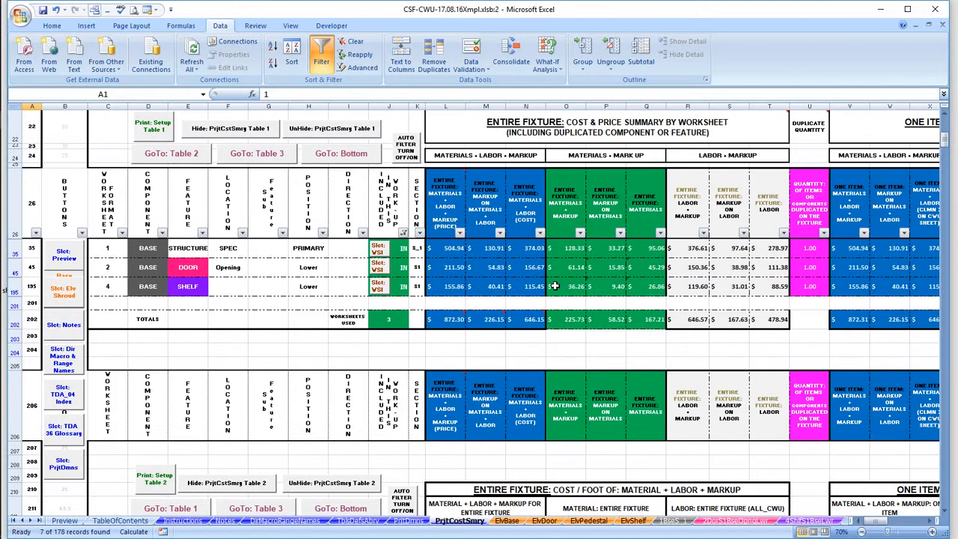
# - Set the base shelf row's duplicated quantity to 2 and recalculate the workbook
pyautogui.moveTo(470, 318)
pyautogui.moveTo(530, 315)
pyautogui.click(807, 287)
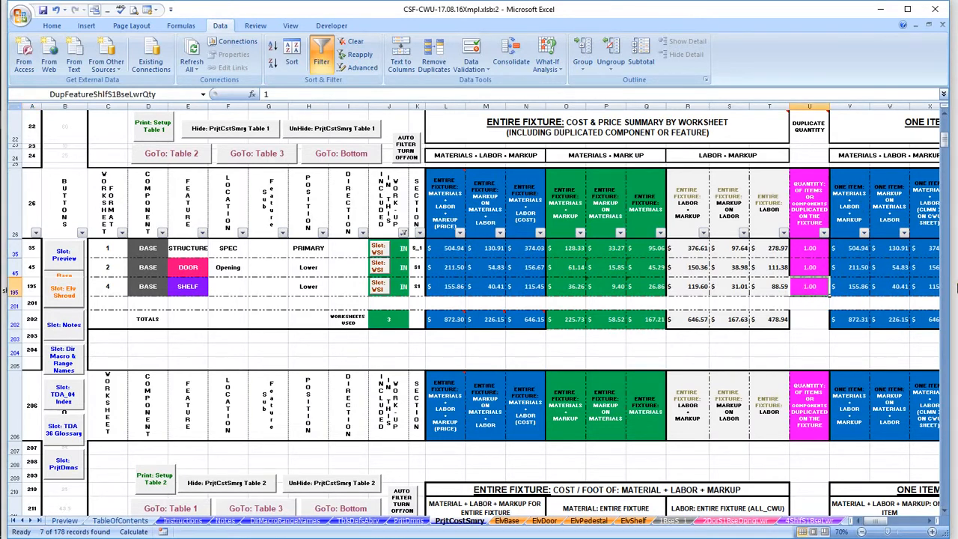
pyautogui.write('2')
pyautogui.press('Return')
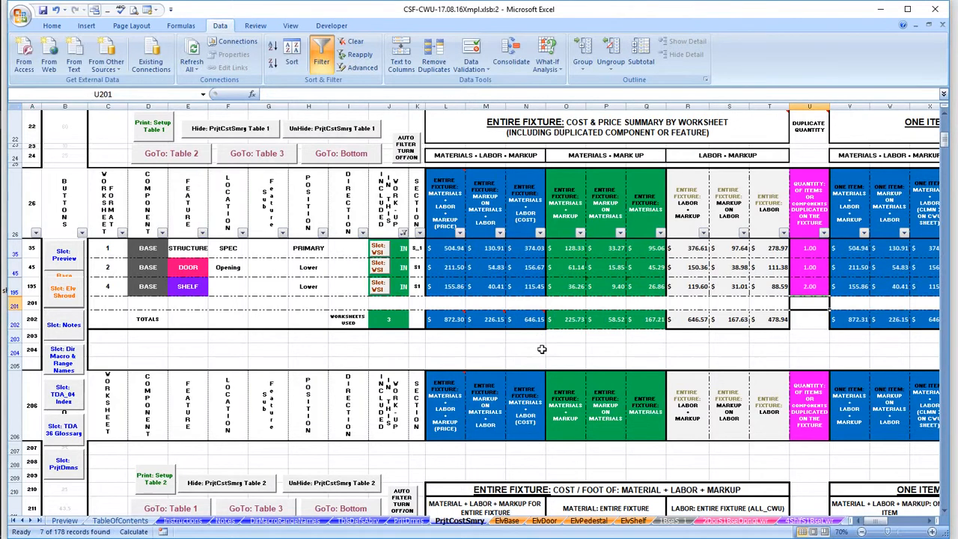
pyautogui.click(135, 531)
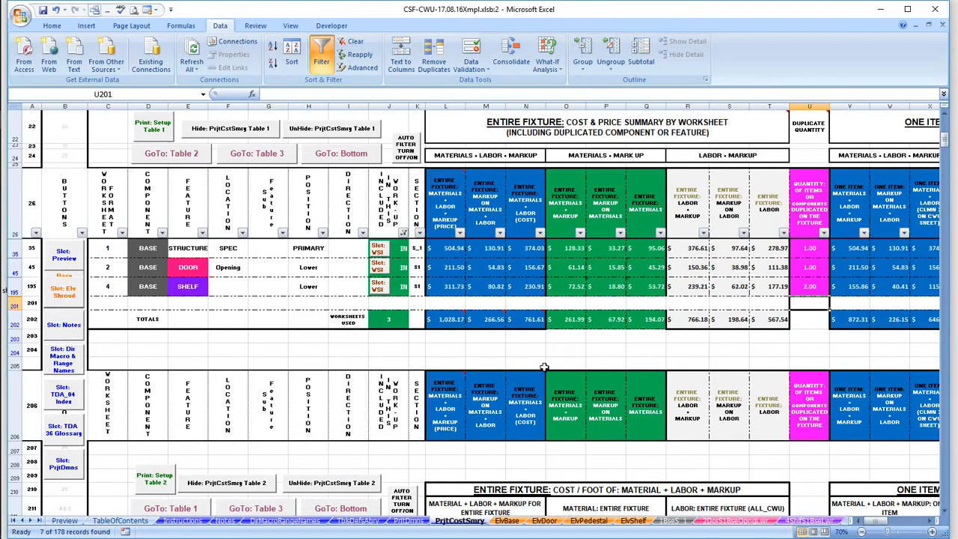
# - Compare the shelf row's one-item materials and labor cost with the combined total on the 4ShlfS1BseLwr sheet, and return to PrjtCostSmry
pyautogui.moveTo(540, 325)
pyautogui.click(932, 286)
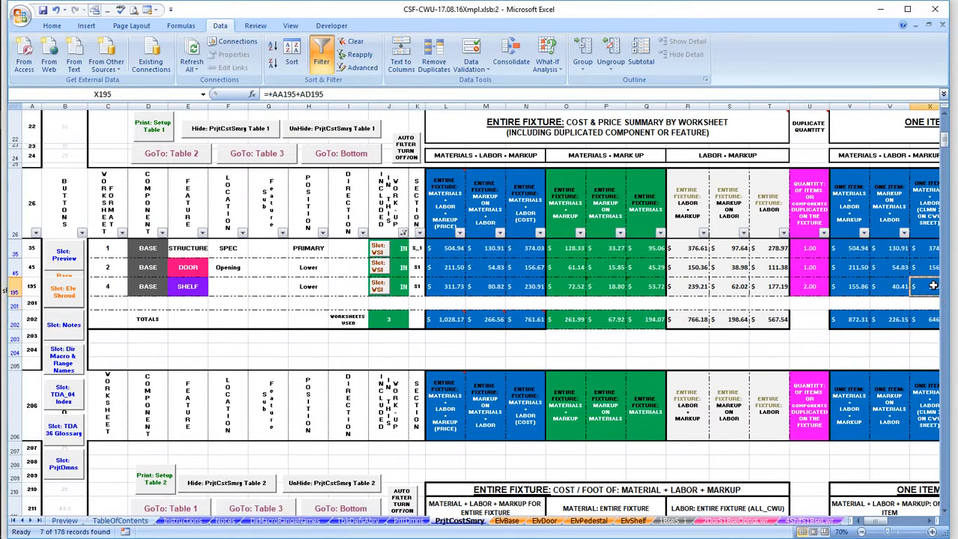
pyautogui.click(934, 520)
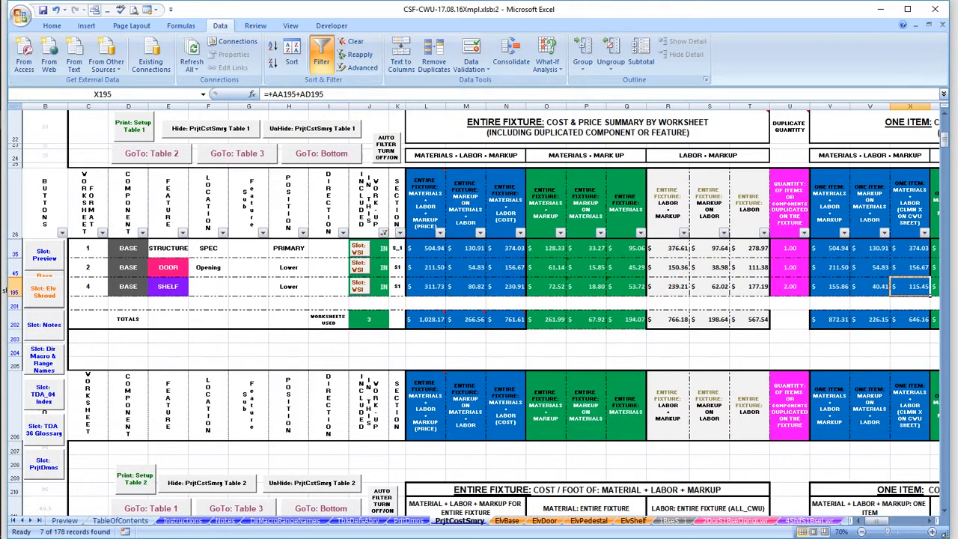
pyautogui.click(800, 520)
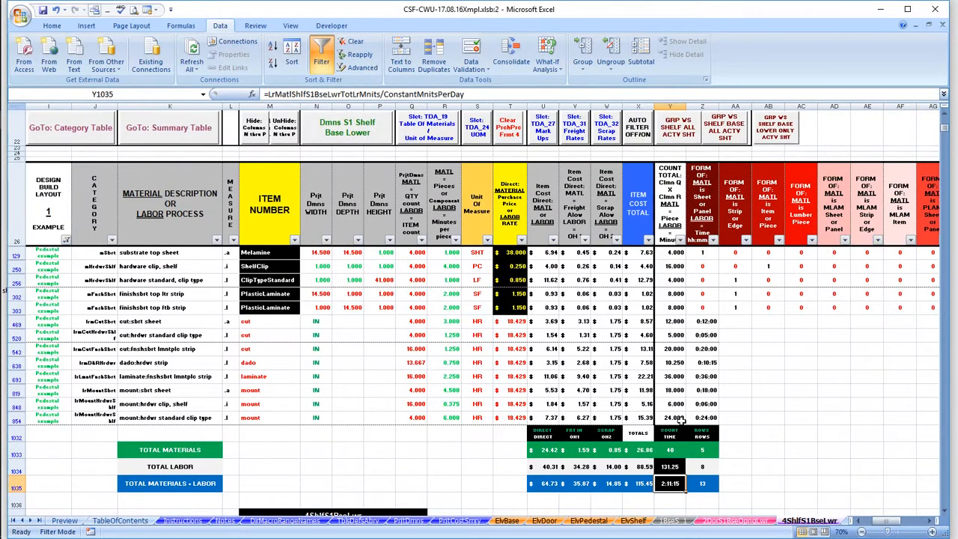
pyautogui.click(638, 484)
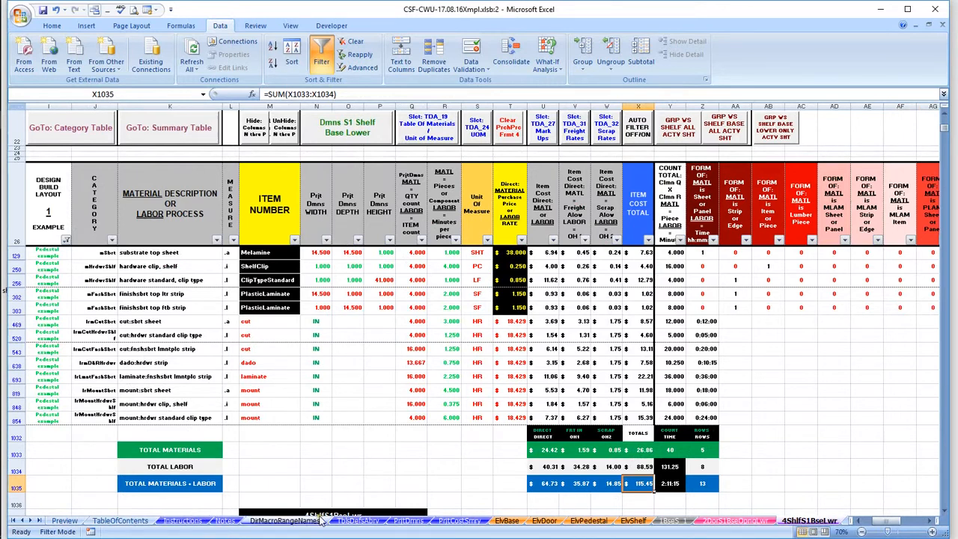
pyautogui.click(437, 521)
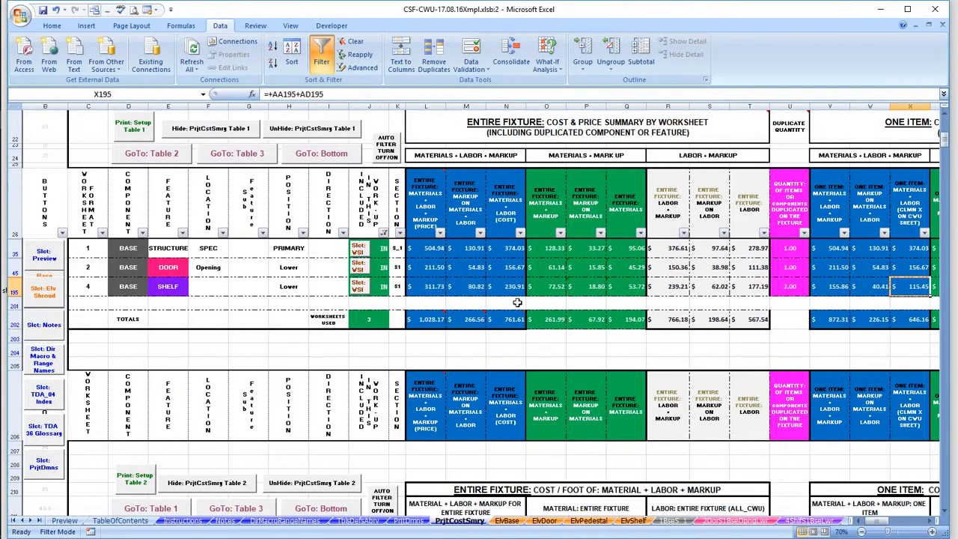
# - Set the base shelf row's duplicated quantity to 1 and recalculate the workbook
pyautogui.click(801, 289)
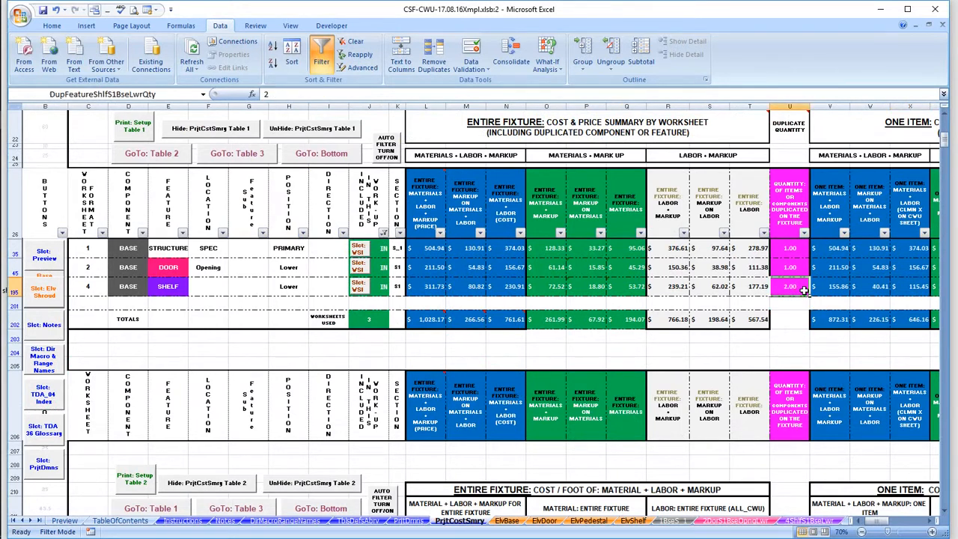
pyautogui.press('Down')
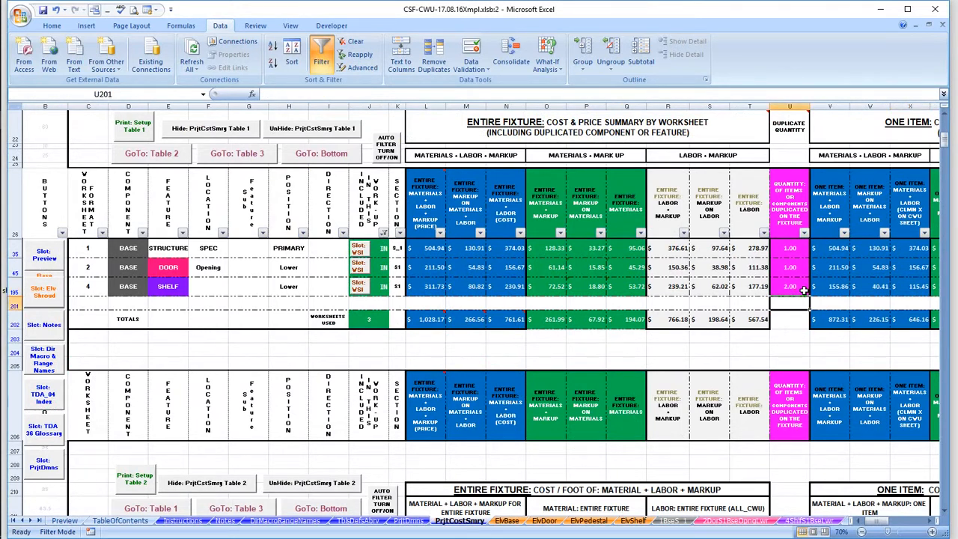
pyautogui.press('Down')
pyautogui.press('Up')
pyautogui.press('Up')
pyautogui.write('1')
pyautogui.press('Return')
pyautogui.click(97, 531)
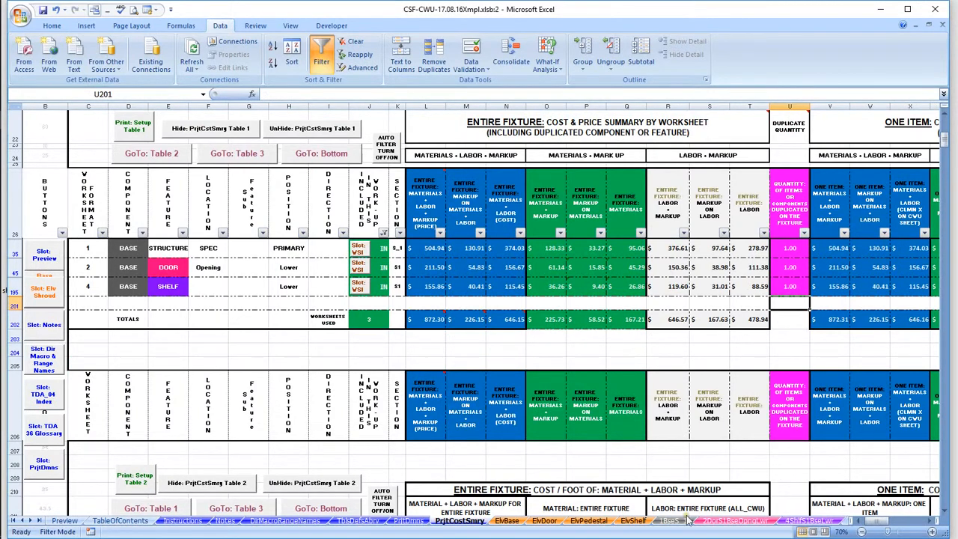
# - Examine Table 1's section price summary, feature widths and sheet, material and labor counts, and return to its entire-fixture columns
pyautogui.click(913, 521)
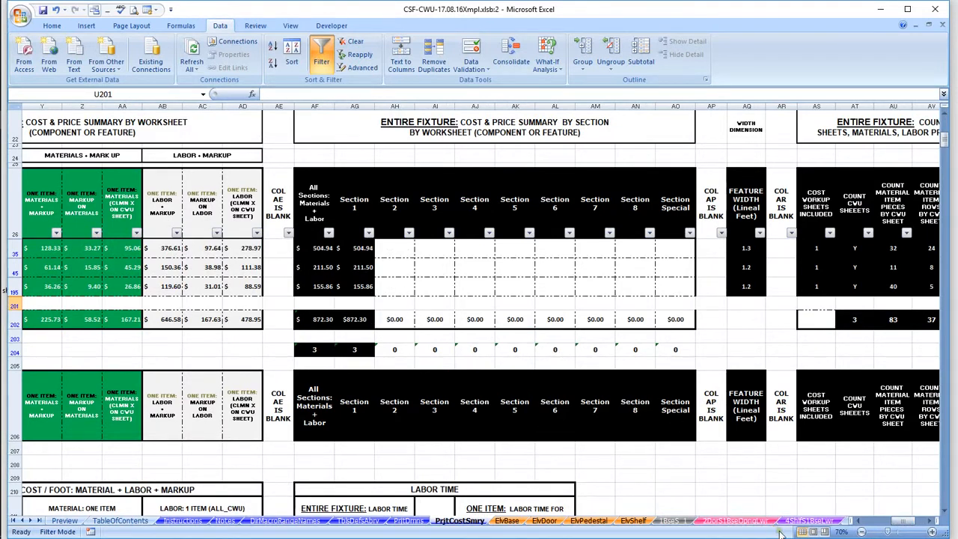
pyautogui.click(932, 522)
pyautogui.click(932, 522)
pyautogui.click(932, 522)
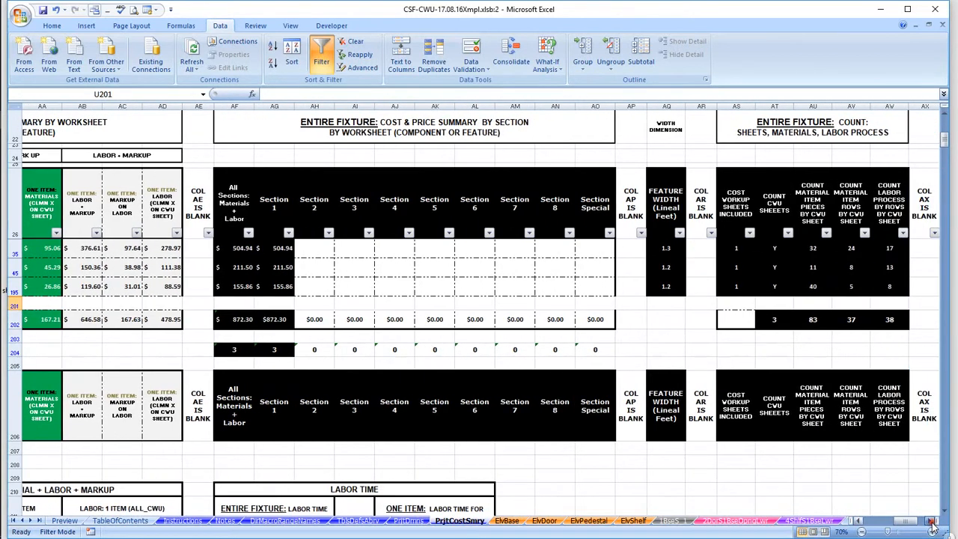
pyautogui.click(931, 522)
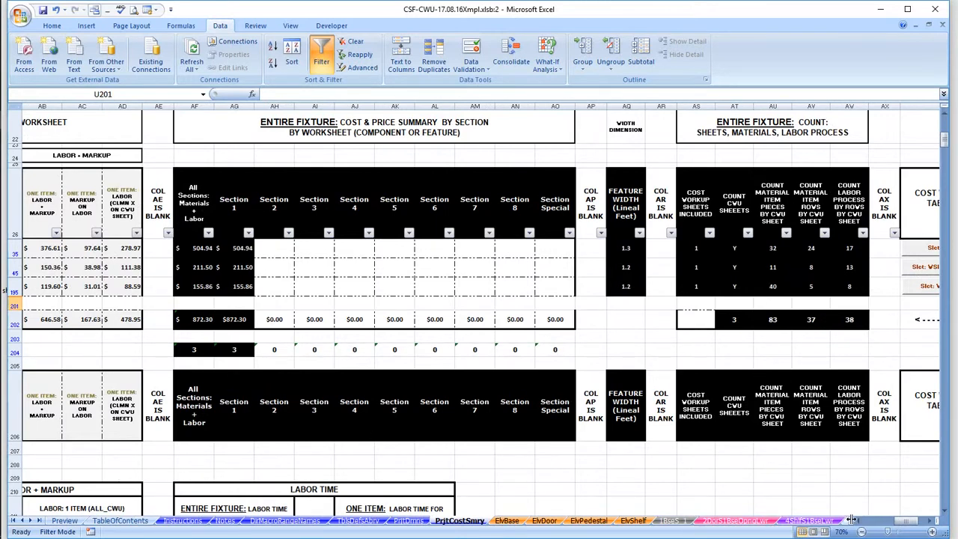
pyautogui.click(880, 524)
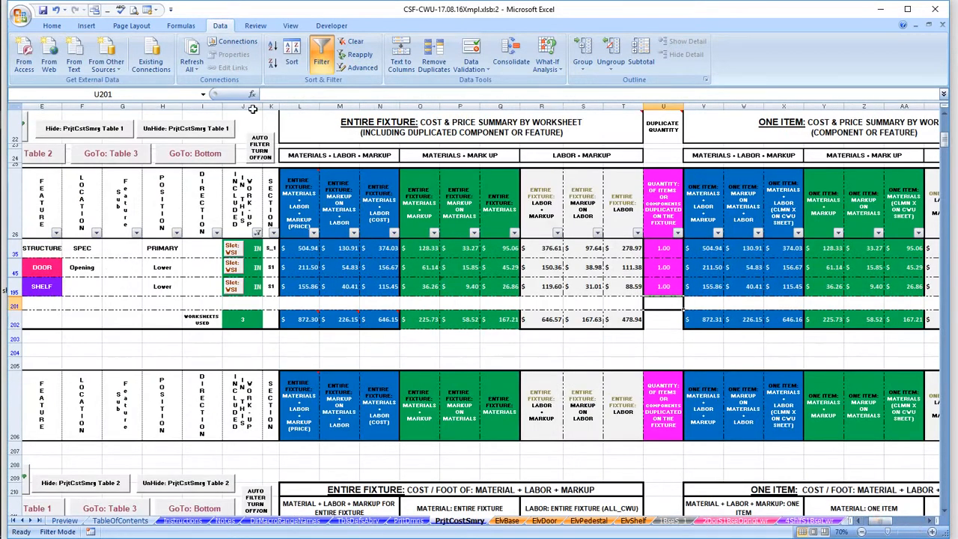
# - Turn off Table 1's filter, and filter Table 2's cost-per-foot rows to exclude EX from the Included In This Work-Up column
pyautogui.click(260, 146)
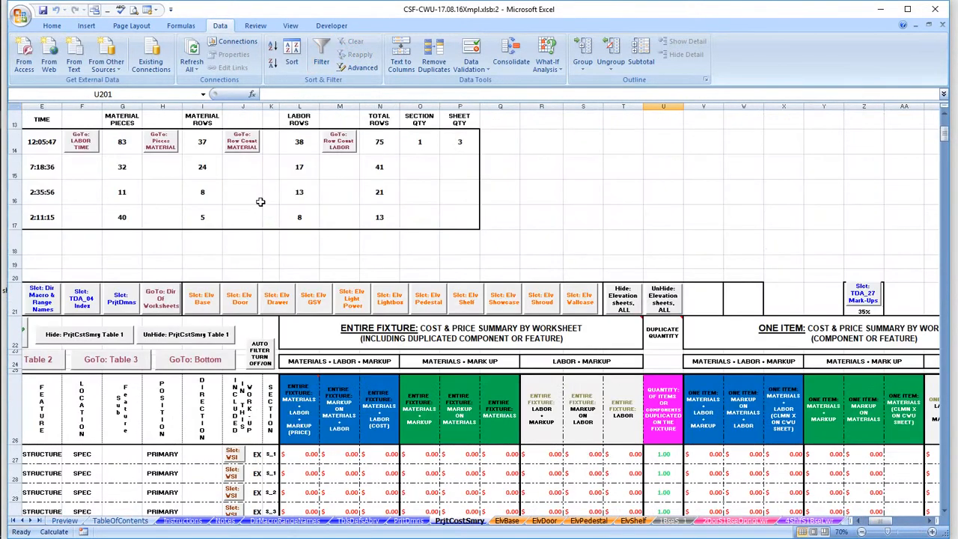
pyautogui.click(46, 363)
pyautogui.scroll(-2, 110, 295)
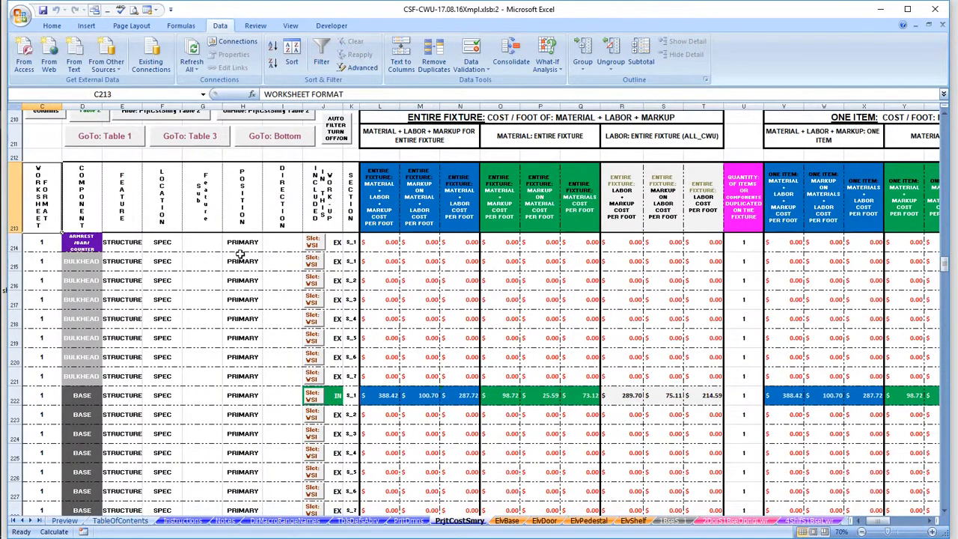
pyautogui.scroll(1, 225, 224)
pyautogui.click(340, 171)
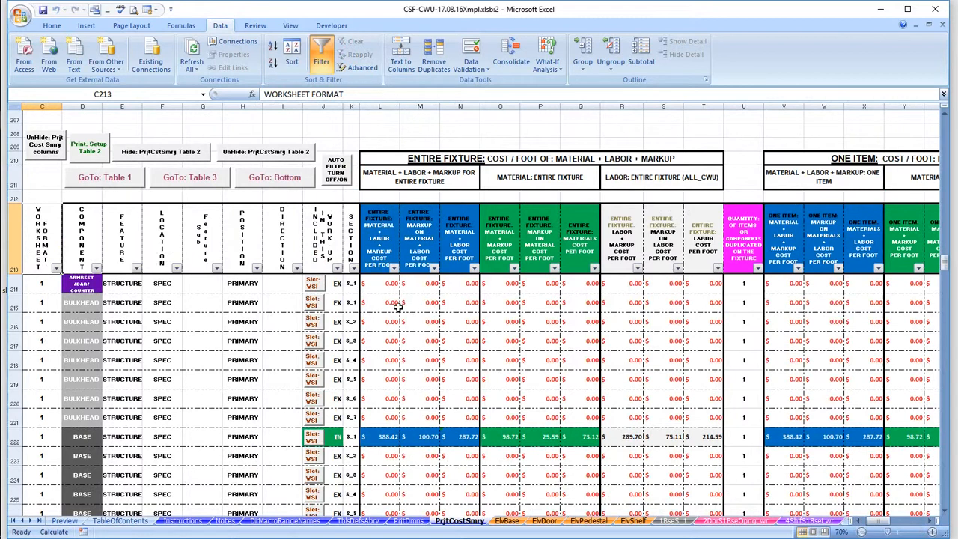
pyautogui.click(337, 267)
pyautogui.click(369, 381)
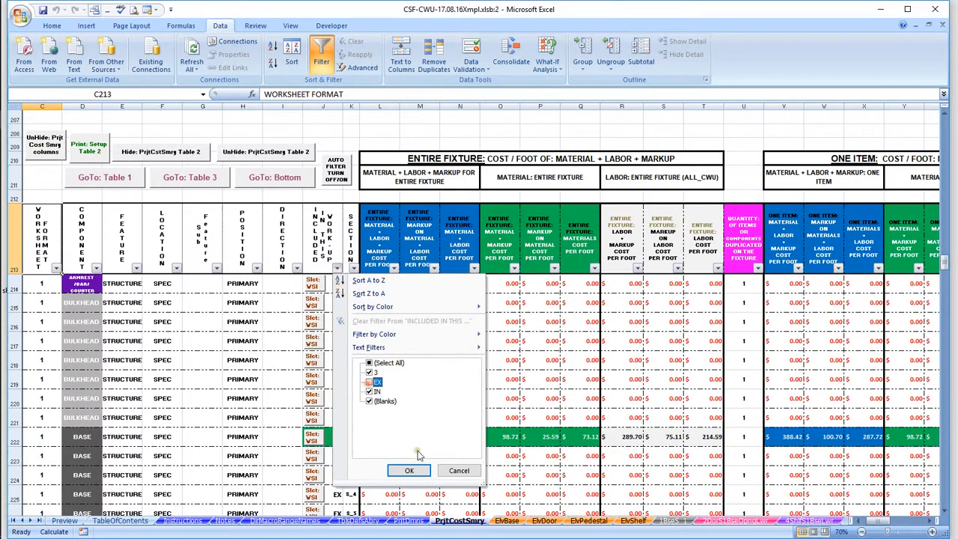
pyautogui.click(410, 471)
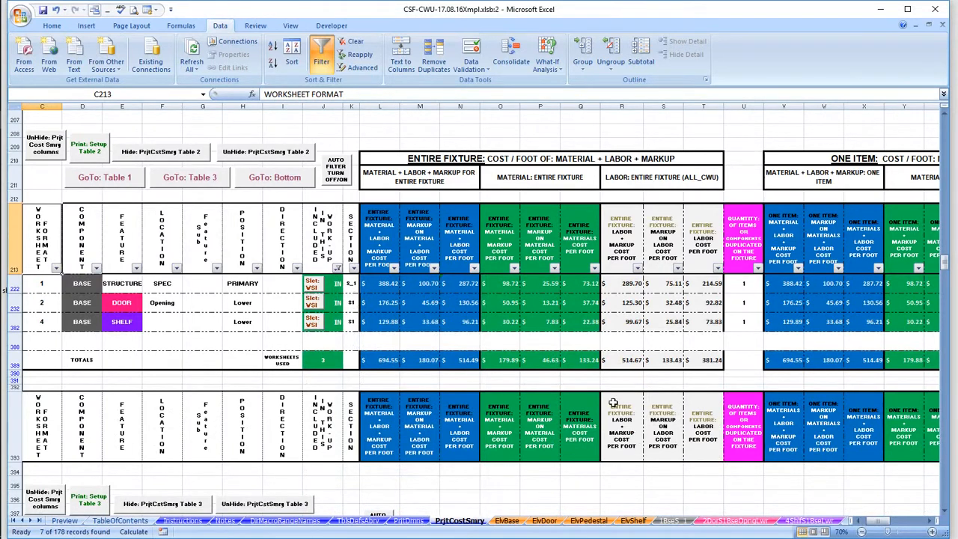
# - Turn off Table 2's filter, and filter Table 3's material and labor breakdown to exclude EX from the Included In This Work-Up column
pyautogui.click(335, 171)
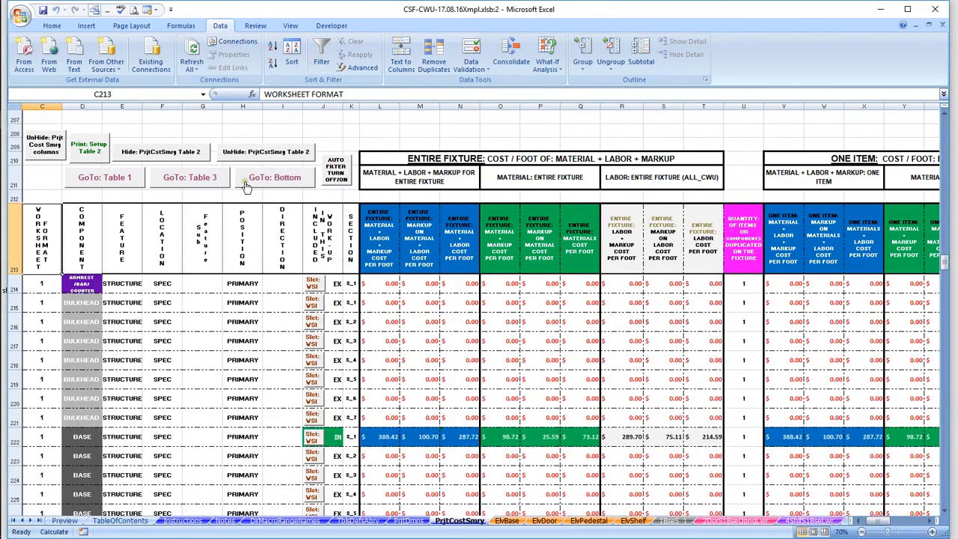
pyautogui.click(186, 180)
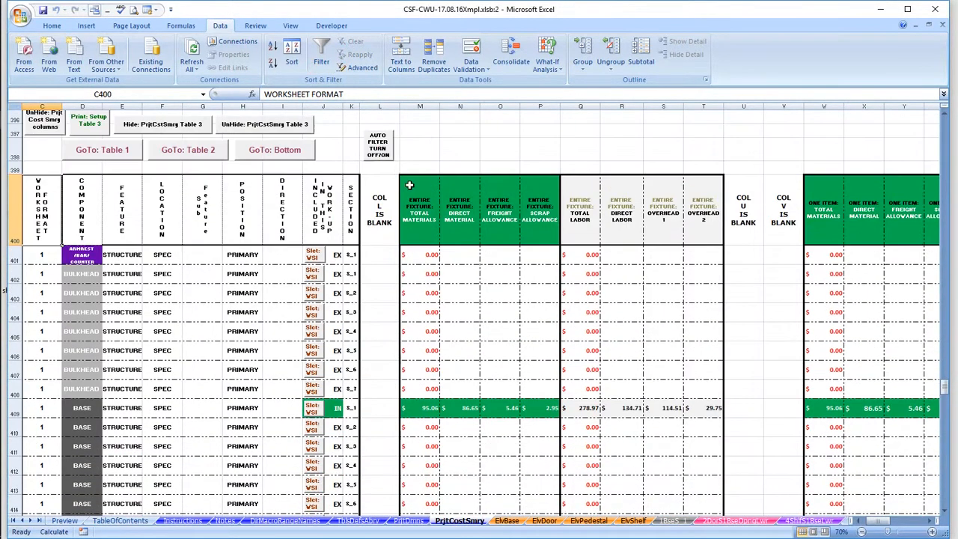
pyautogui.click(381, 146)
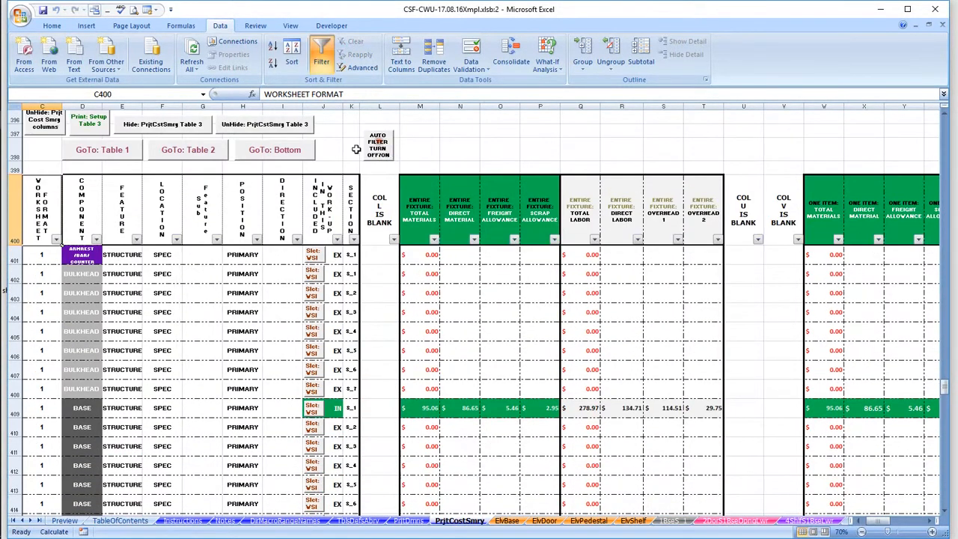
pyautogui.click(337, 240)
pyautogui.click(369, 353)
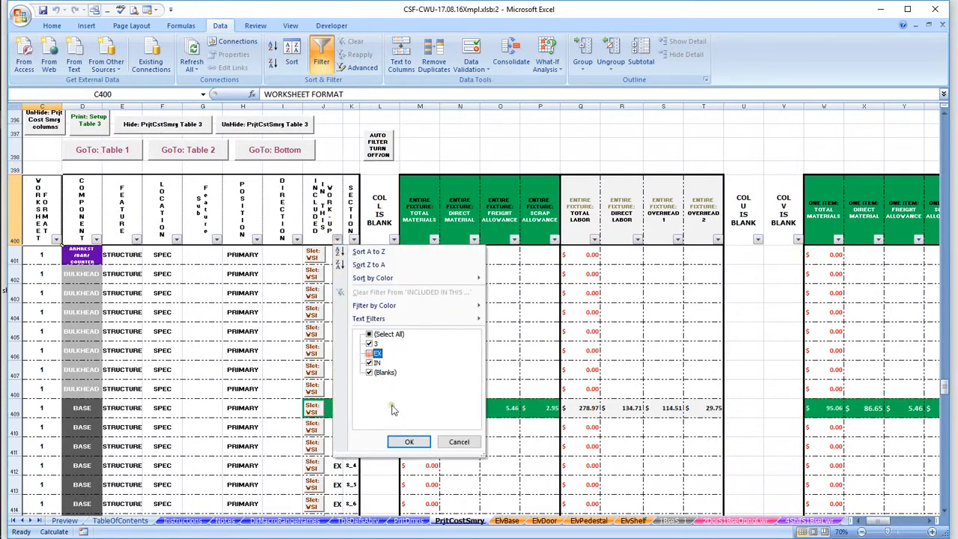
pyautogui.click(409, 441)
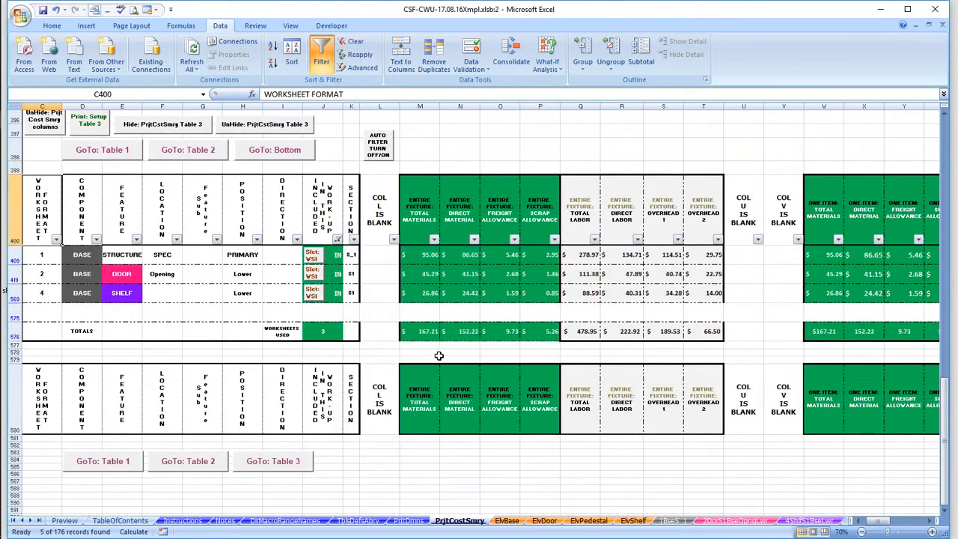